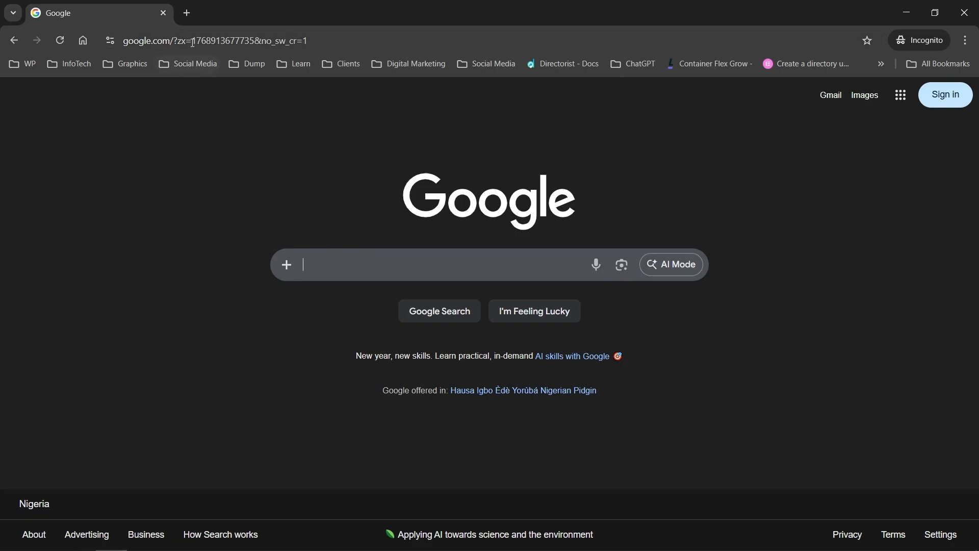
Step: Search Google for 'xamp' from the Chrome address bar
click(191, 39)
text(xamp)
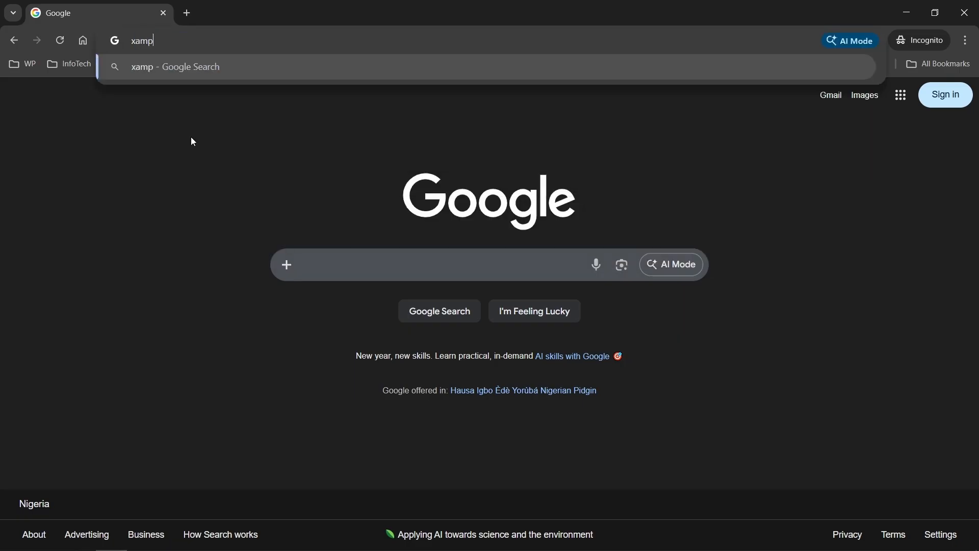
key(Return)
Step: Open the official apachefriends.org XAMPP Installers and Downloads result
click(218, 42)
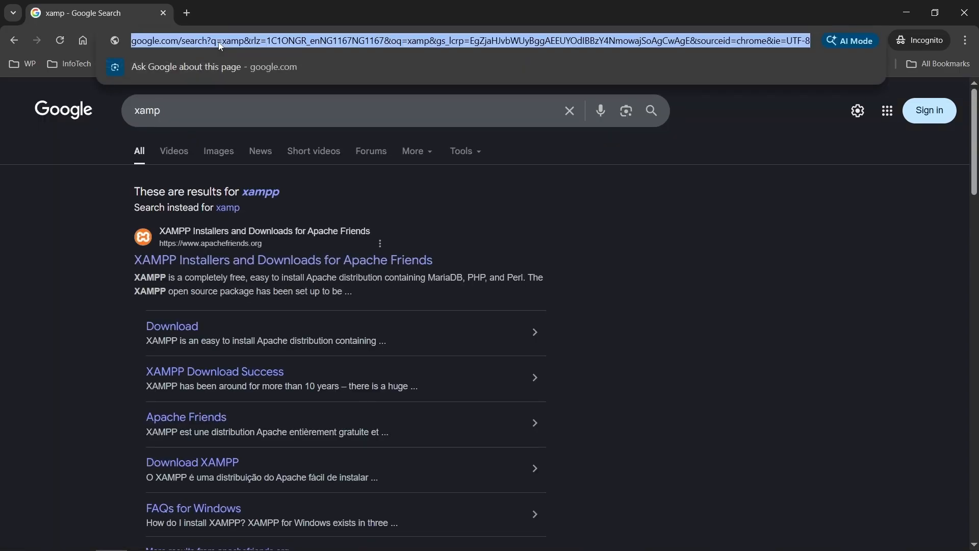
text(xa)
key(BackSpace)
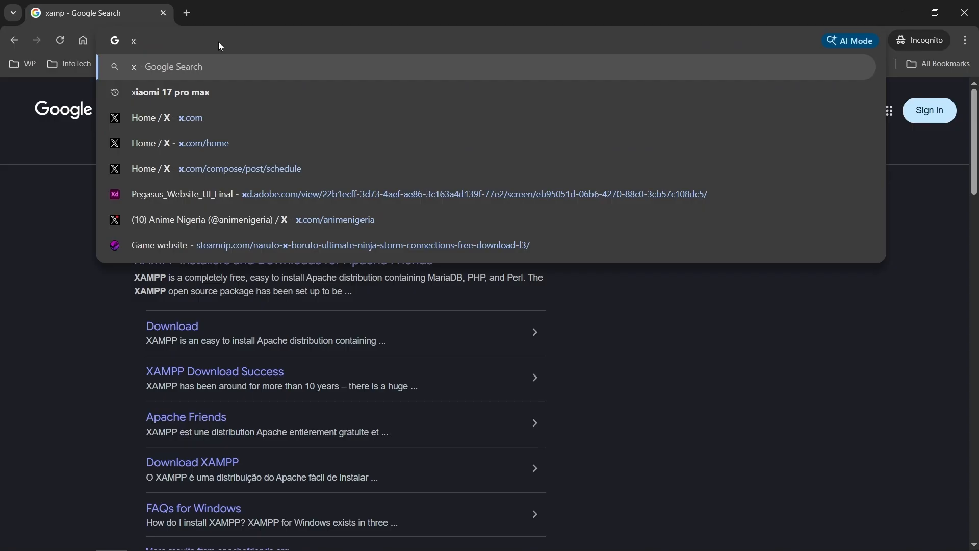
click(4, 254)
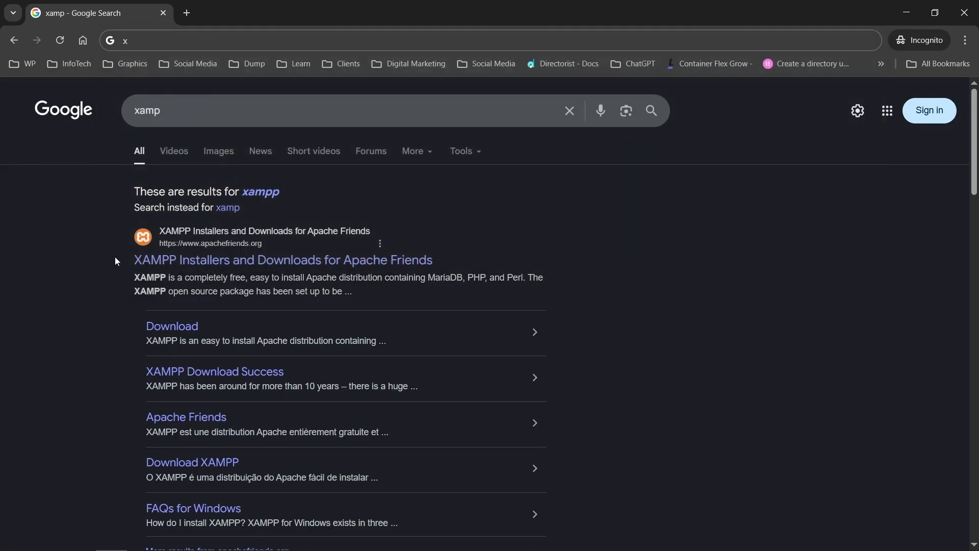
click(192, 259)
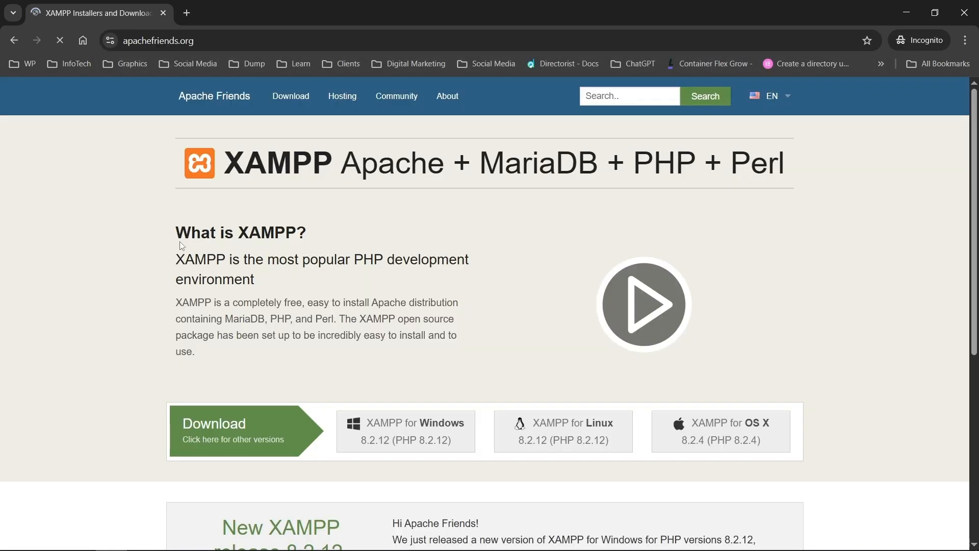
Step: Choose XAMPP for Windows 8.2.12 and switch to the SourceForge download tab
scroll(151, 259, down, 1)
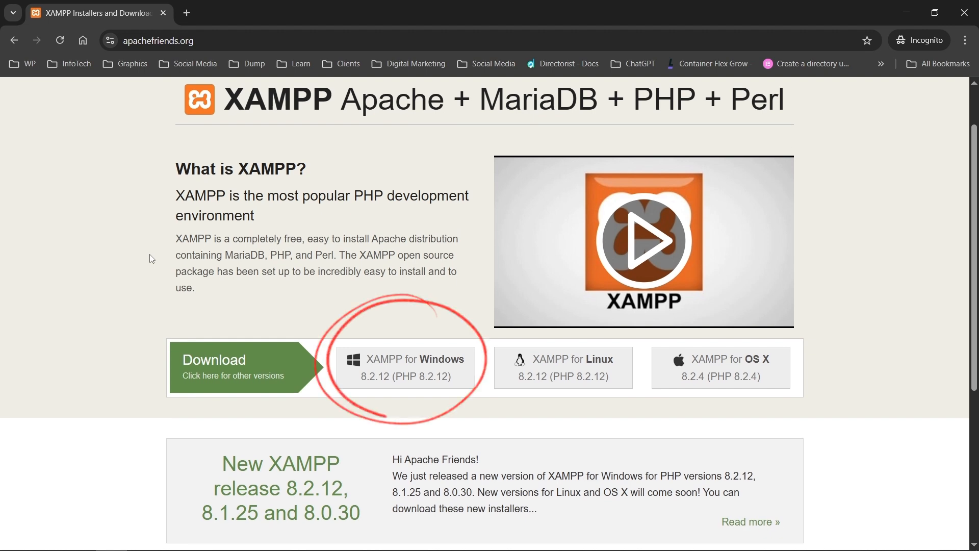
click(434, 370)
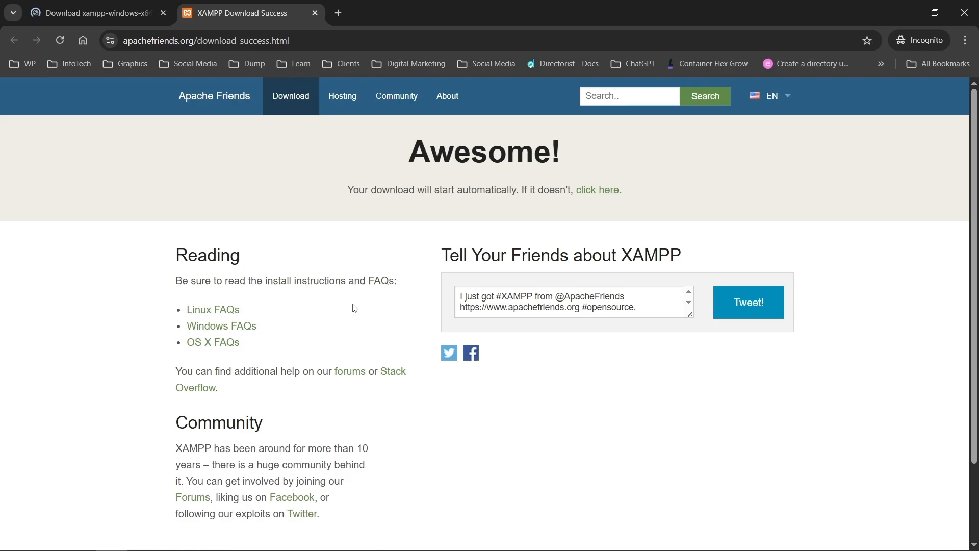
scroll(179, 143, down, 3)
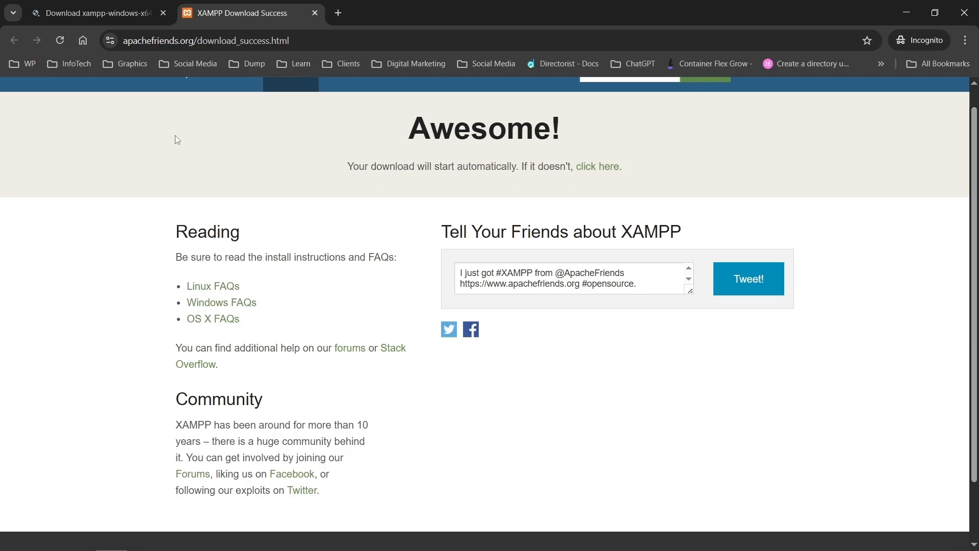
click(130, 5)
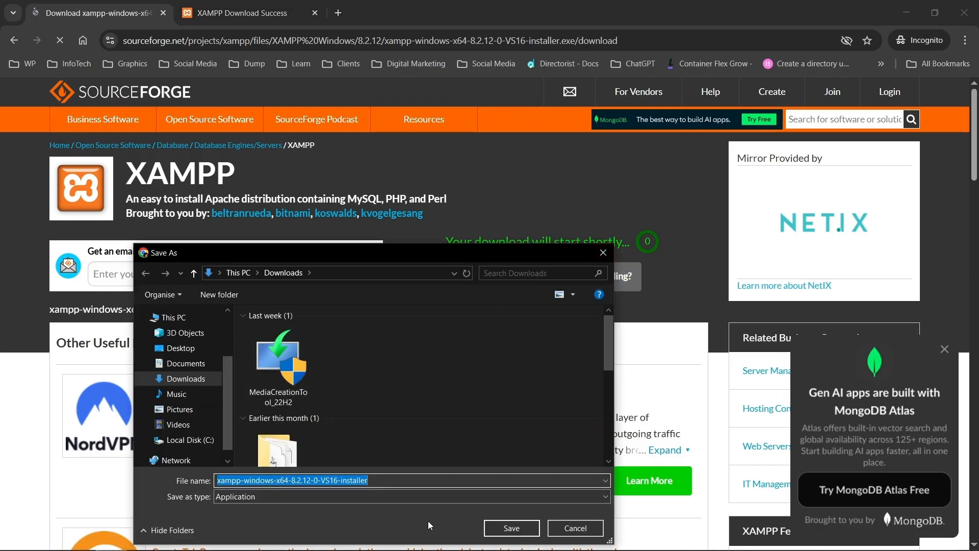
Step: Save the XAMPP installer to the Desktop and check its download progress
click(180, 348)
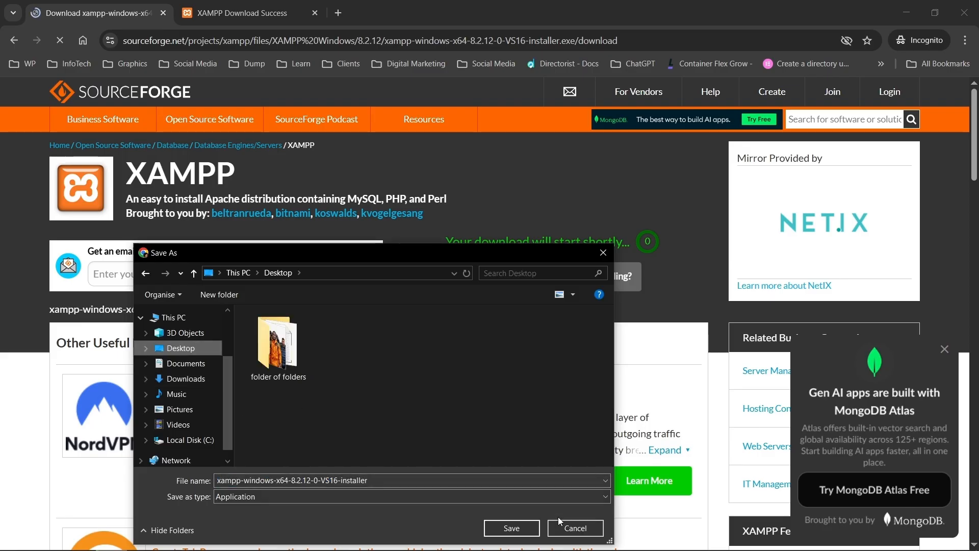
click(512, 528)
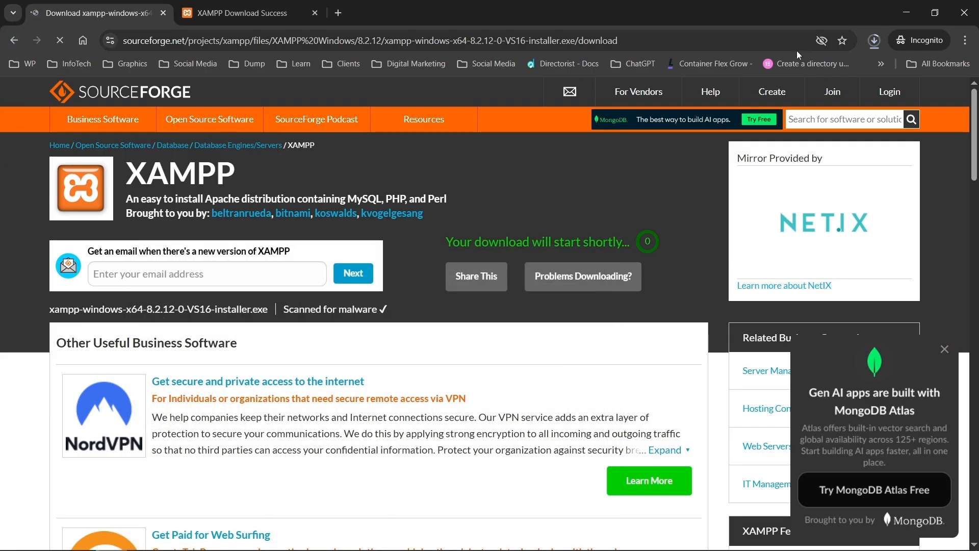
click(870, 41)
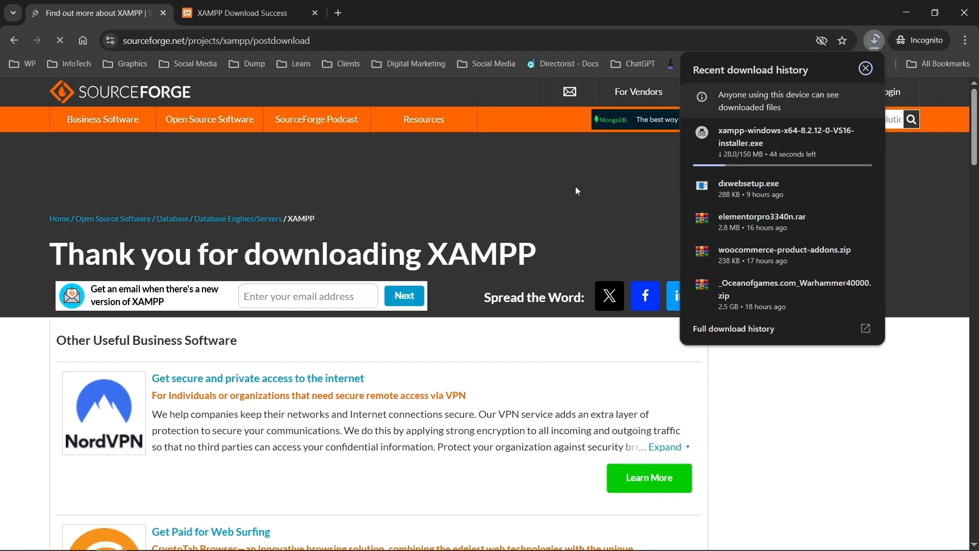
click(576, 187)
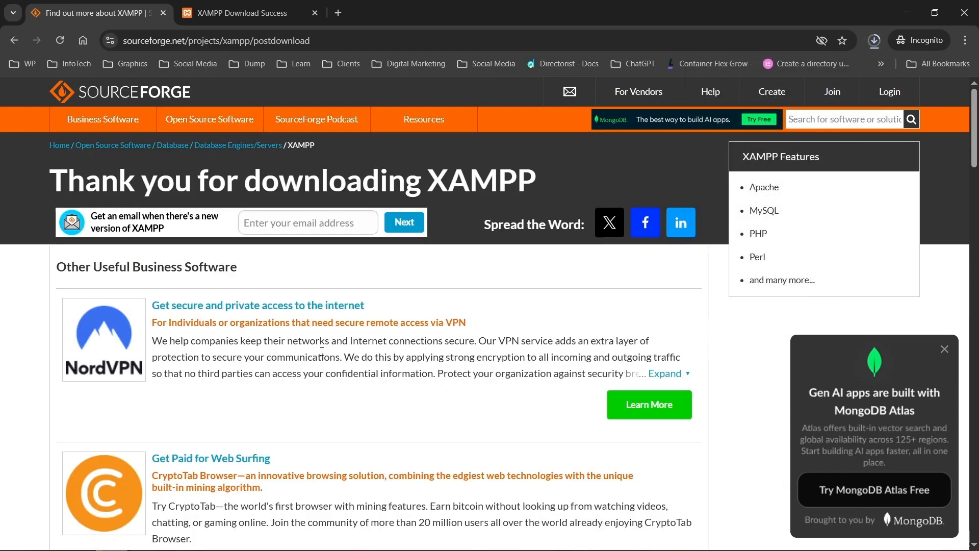
click(880, 44)
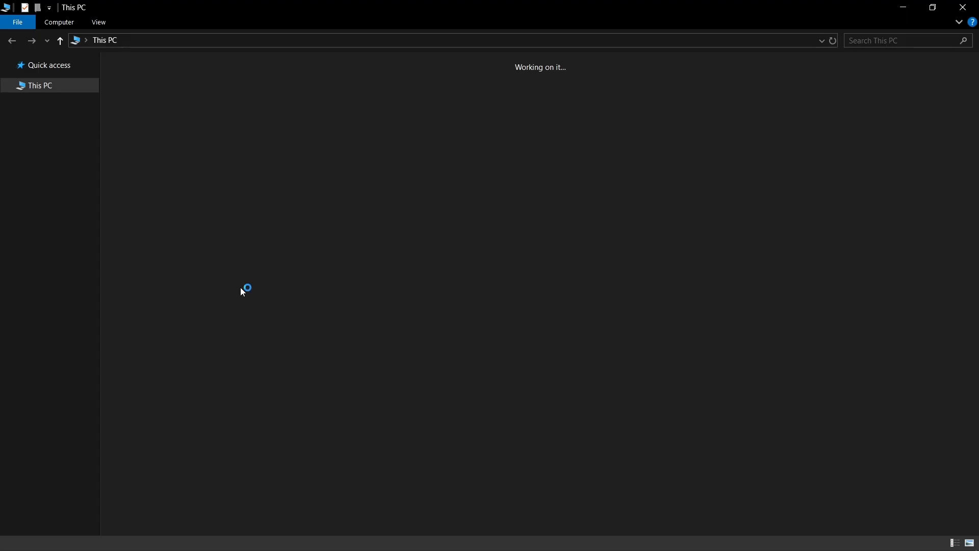
Step: Open the Desktop folder in File Explorer and launch the 150 MB XAMPP installer
double_click(233, 83)
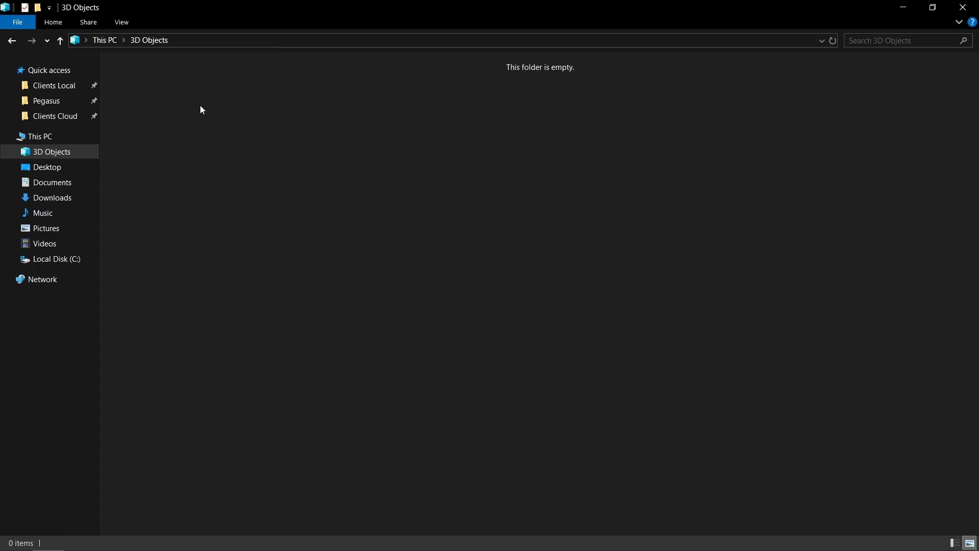
click(82, 177)
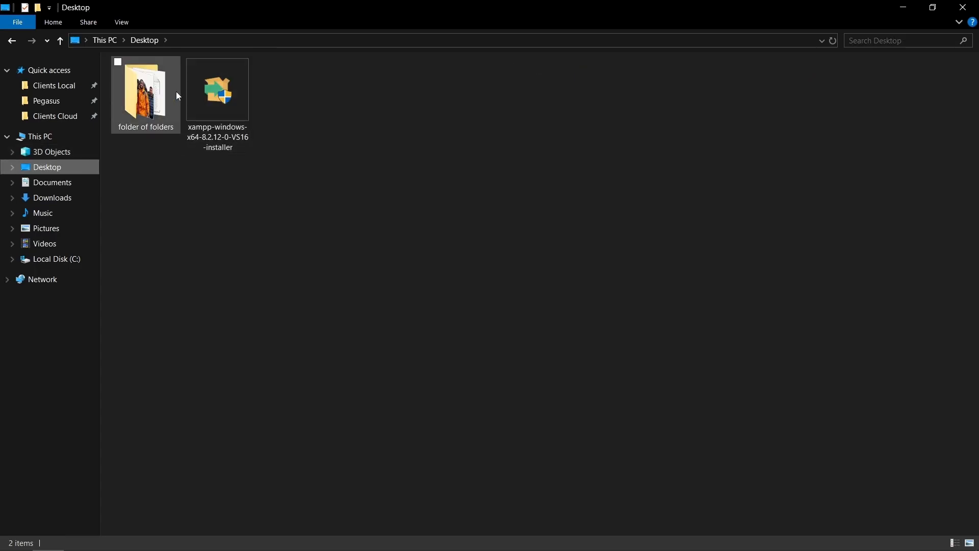
click(196, 102)
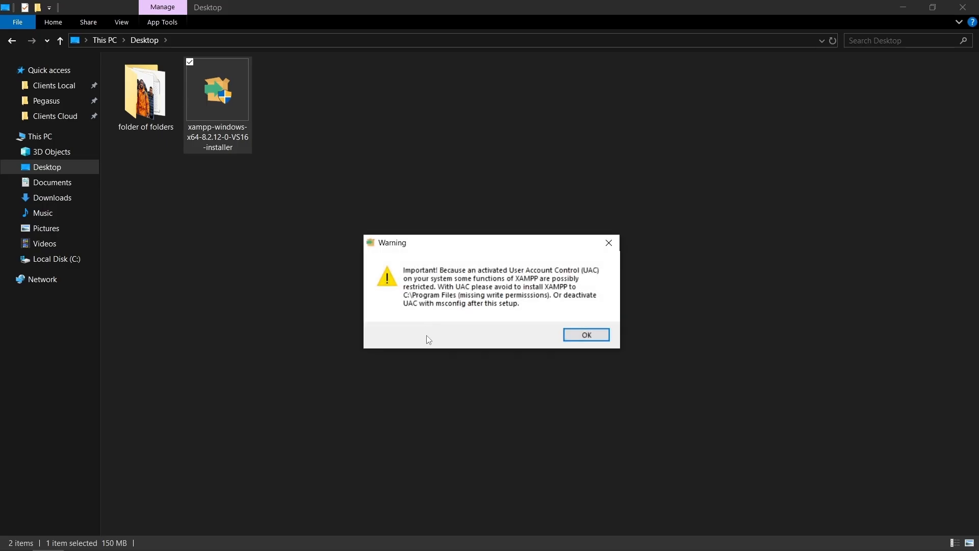
Step: Acknowledge the UAC warning and install XAMPP with default components to C:\xampp in English
click(580, 334)
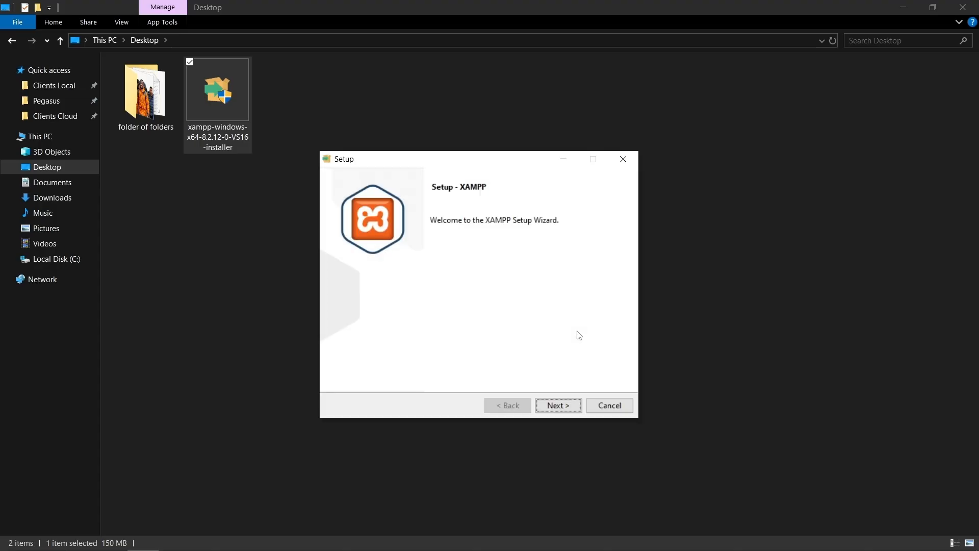
click(562, 405)
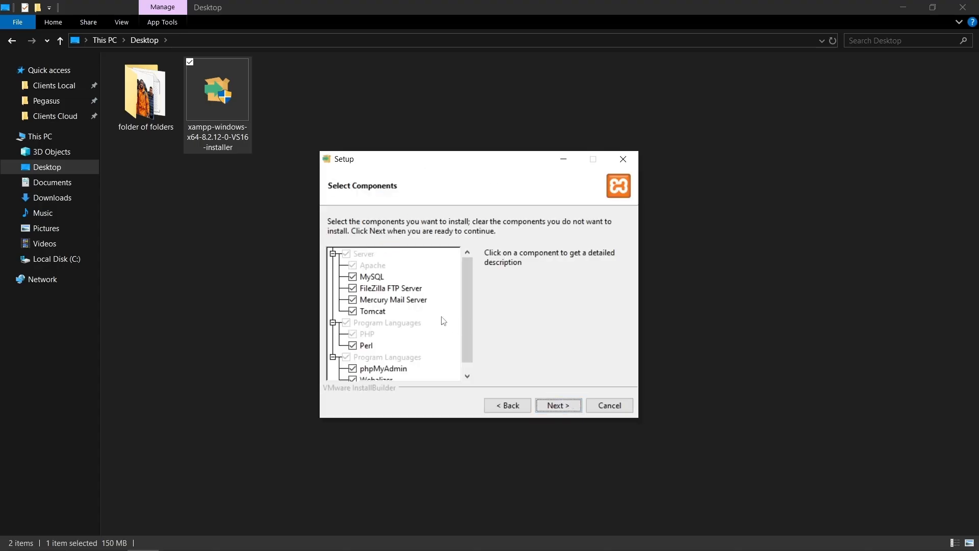
scroll(467, 332, down, 1)
scroll(469, 334, up, 1)
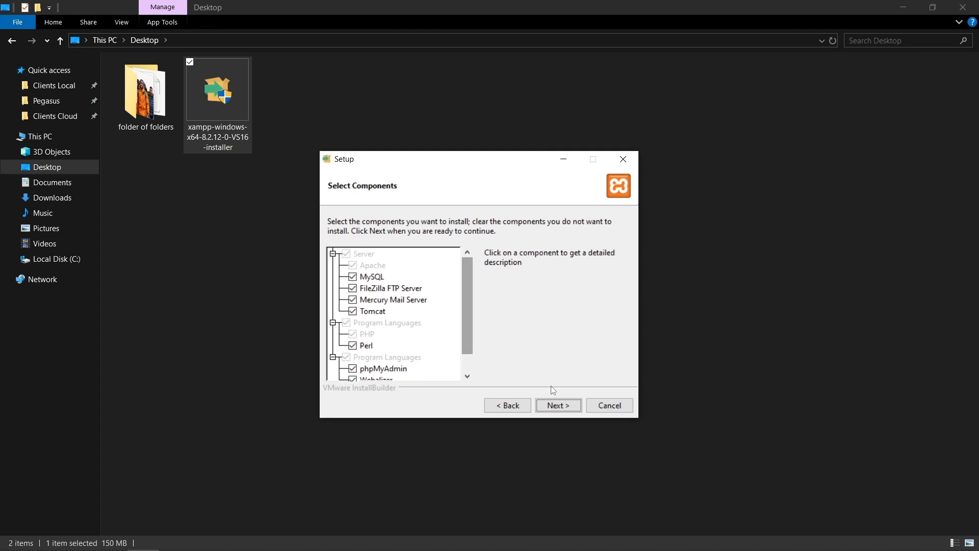
click(555, 404)
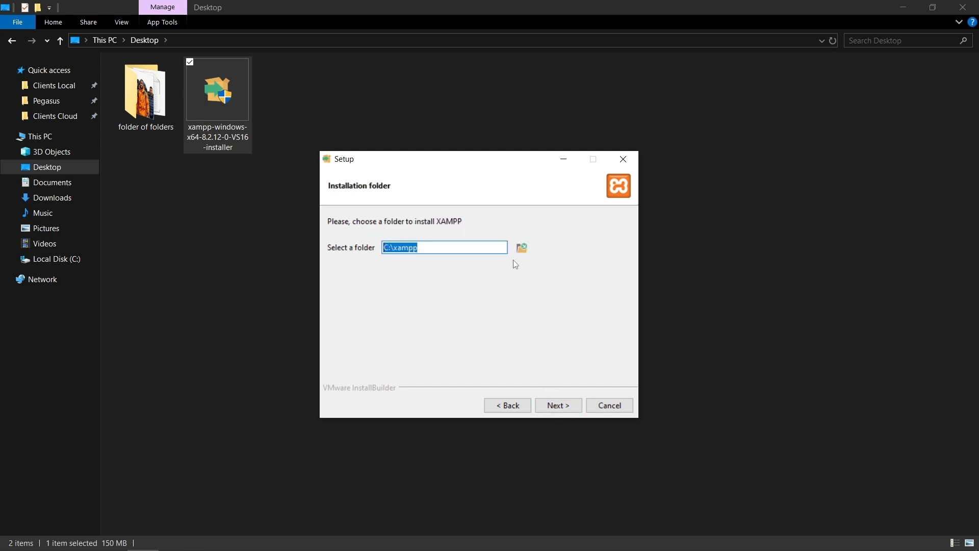
click(551, 405)
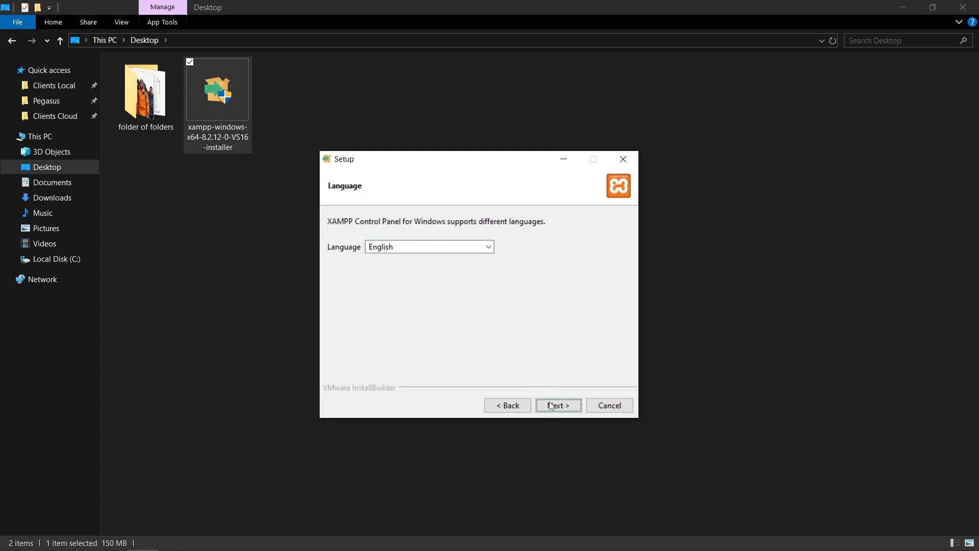
click(551, 405)
click(551, 406)
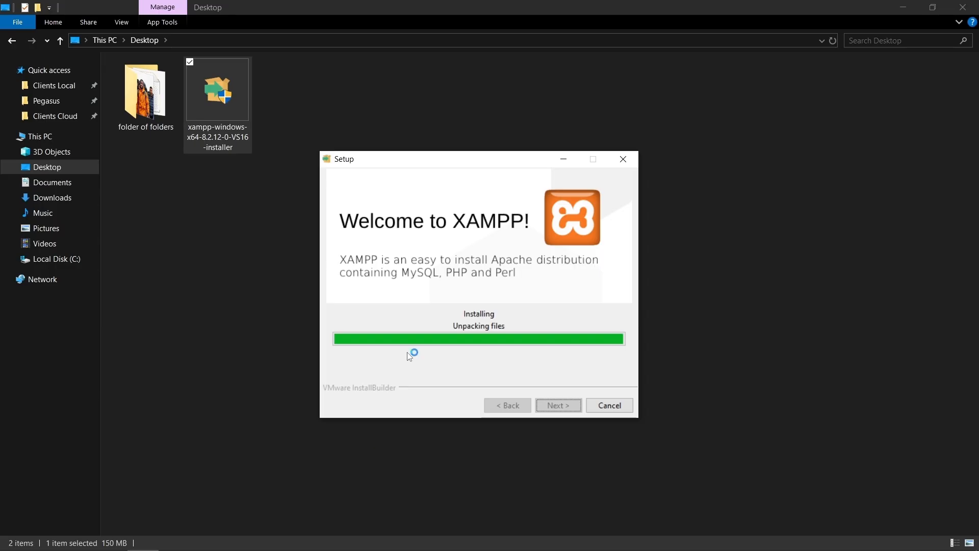
Step: Allow Apache through the firewall including public networks, and finish without starting the Control Panel
click(349, 339)
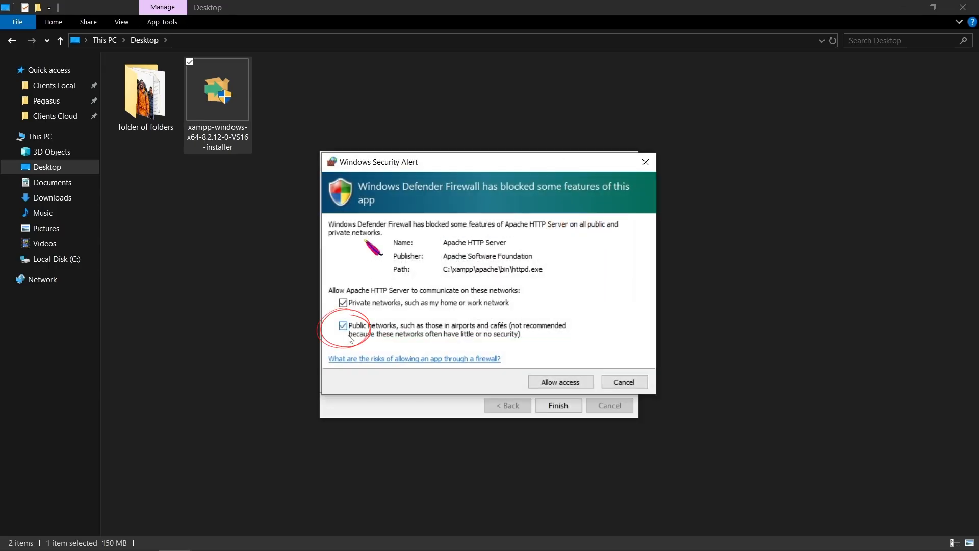
key(Return)
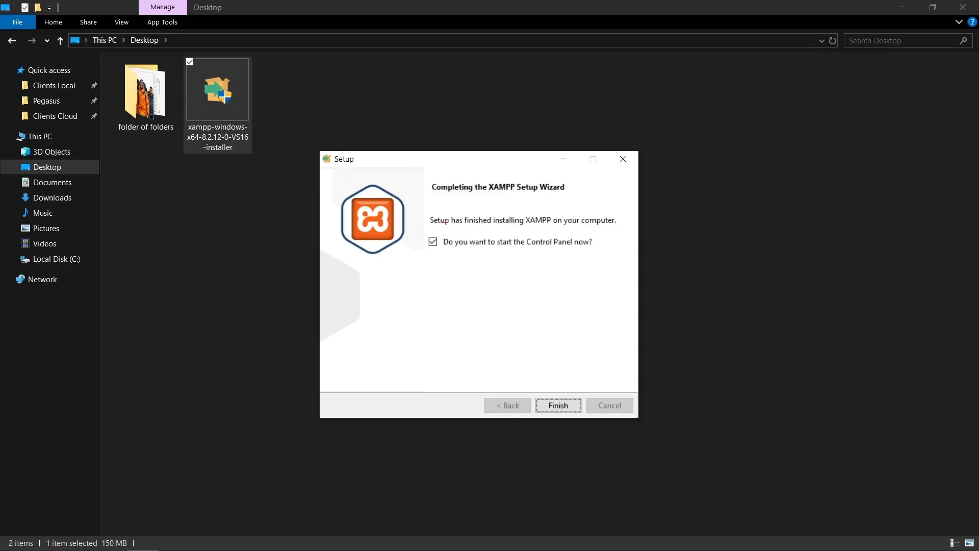
click(433, 242)
click(558, 405)
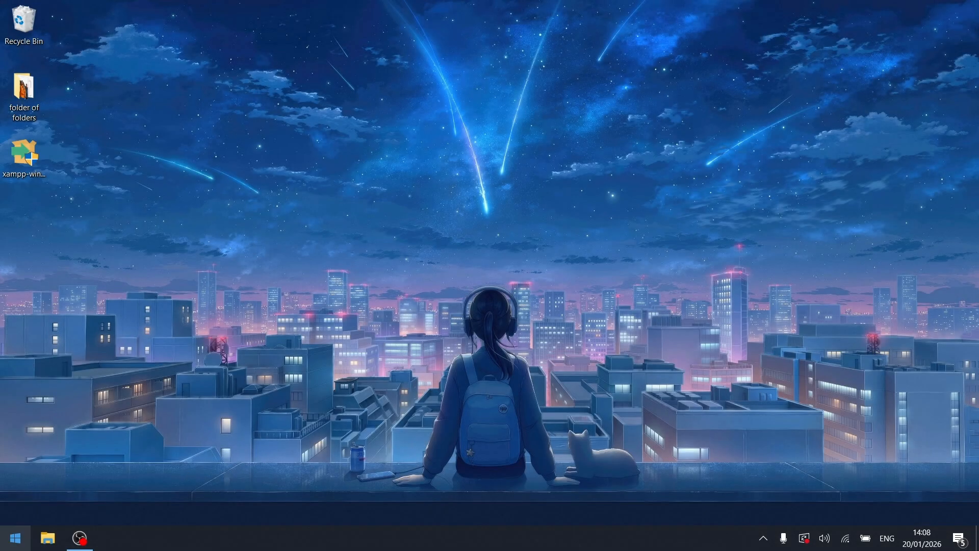
Step: Run XAMPP Control Panel v3.3.0 as administrator from its Start menu entry
click(16, 538)
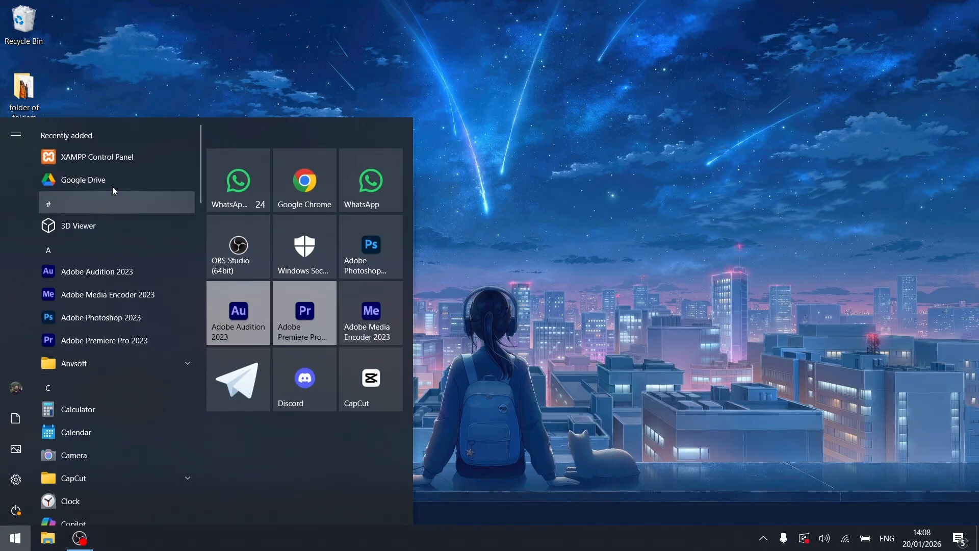
right_click(116, 163)
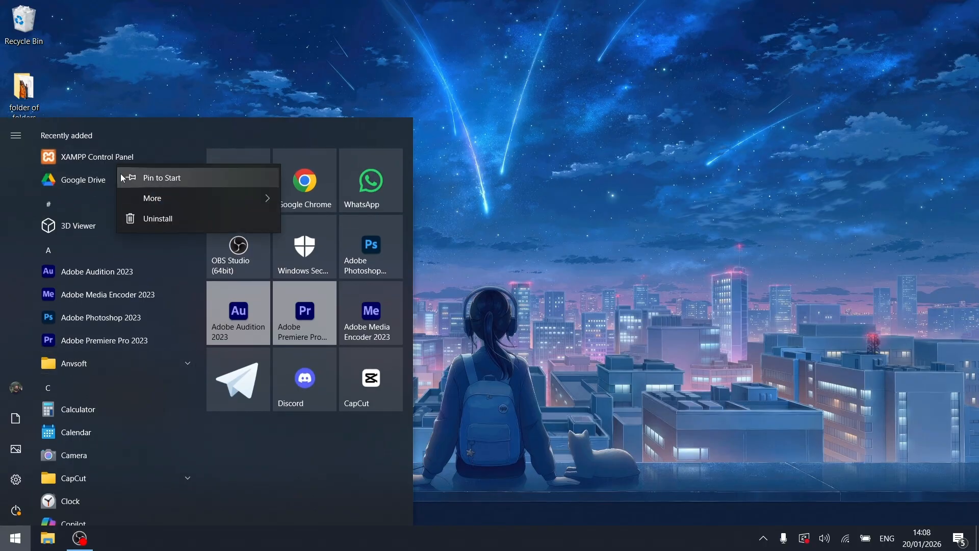
mouse_move(171, 198)
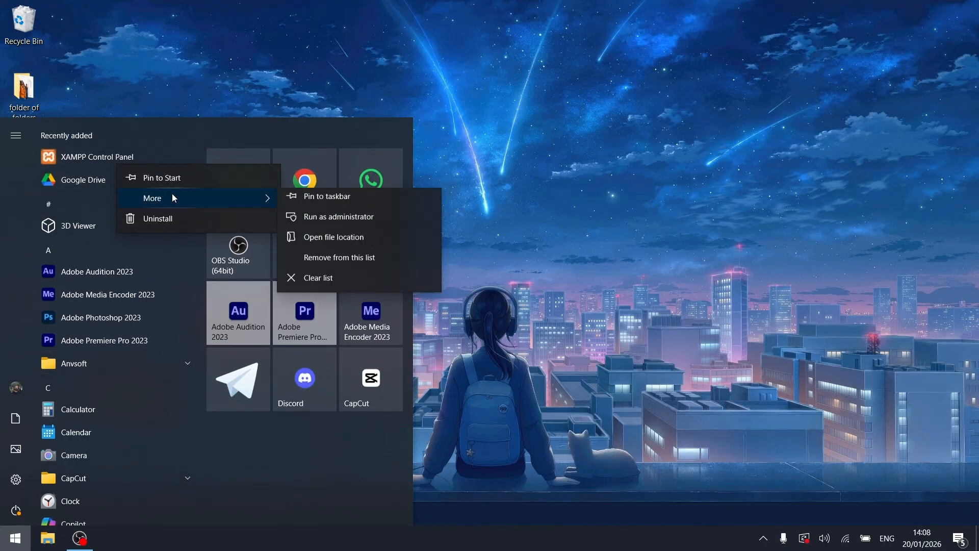
click(290, 222)
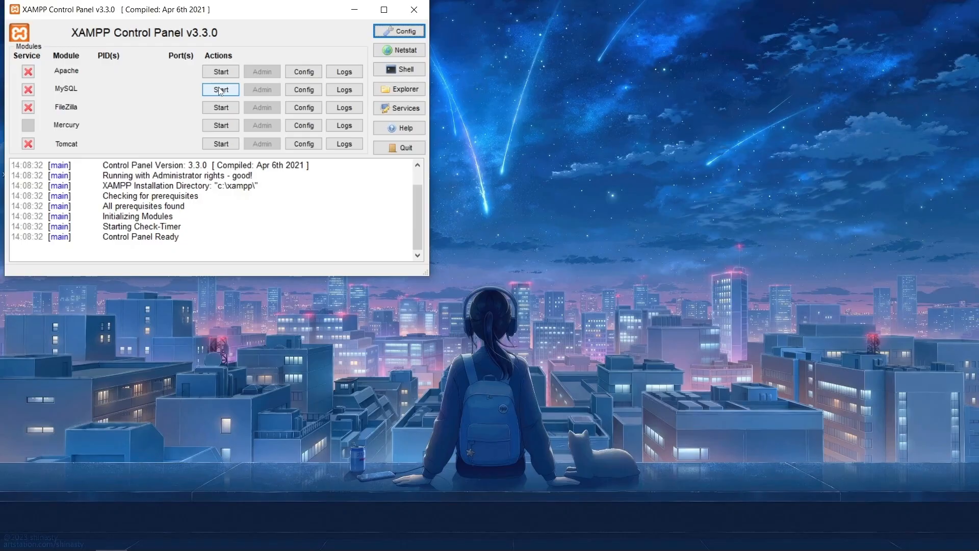
Step: Centre the Control Panel, start Apache on ports 80/443 and MySQL, and open Config
drag(233, 18, 481, 145)
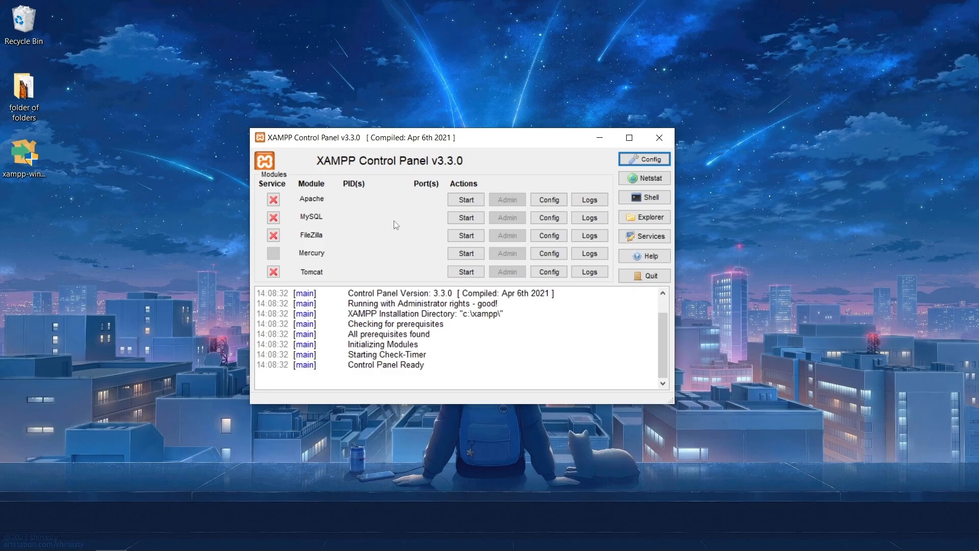
click(466, 200)
click(465, 219)
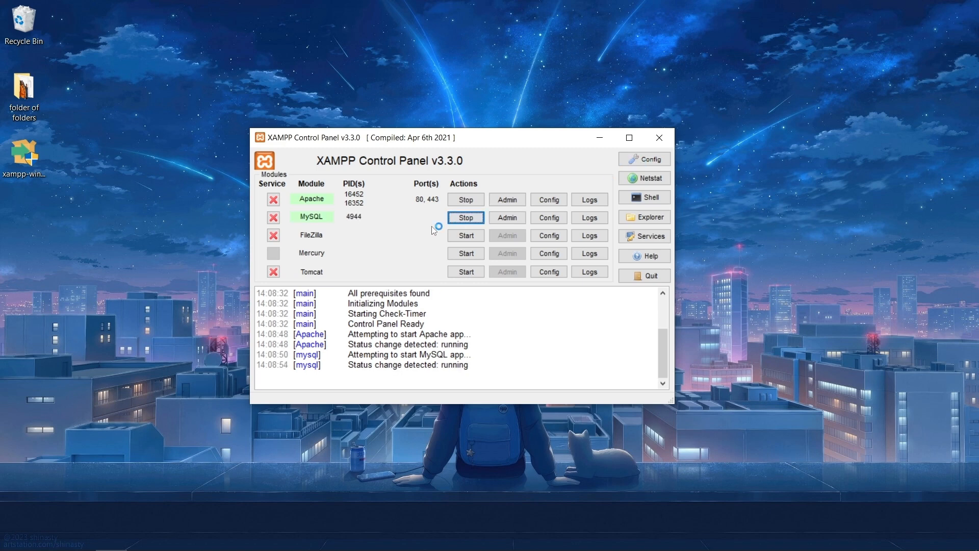
click(649, 162)
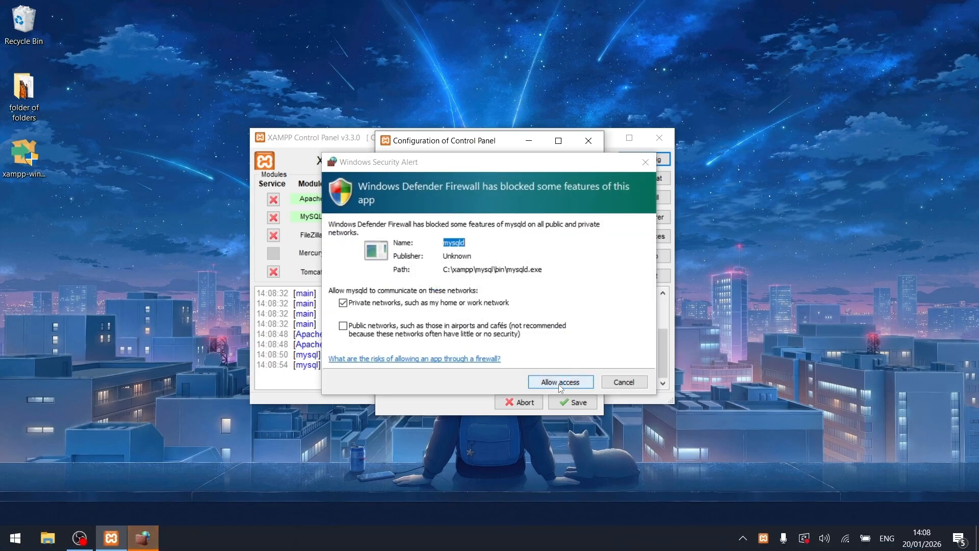
Step: Allow mysqld through the firewall and save Apache and MySQL as autostart modules
click(553, 382)
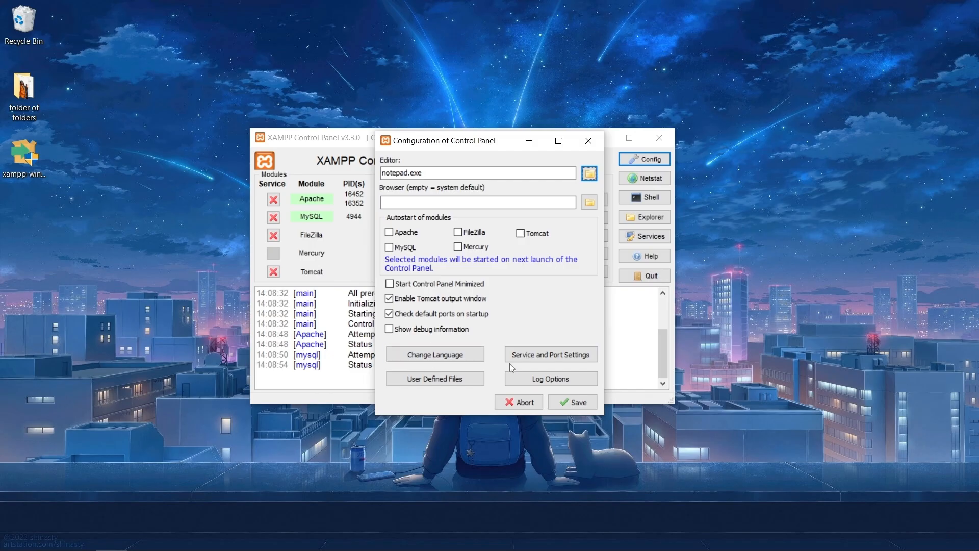
click(390, 233)
drag(444, 141, 581, 187)
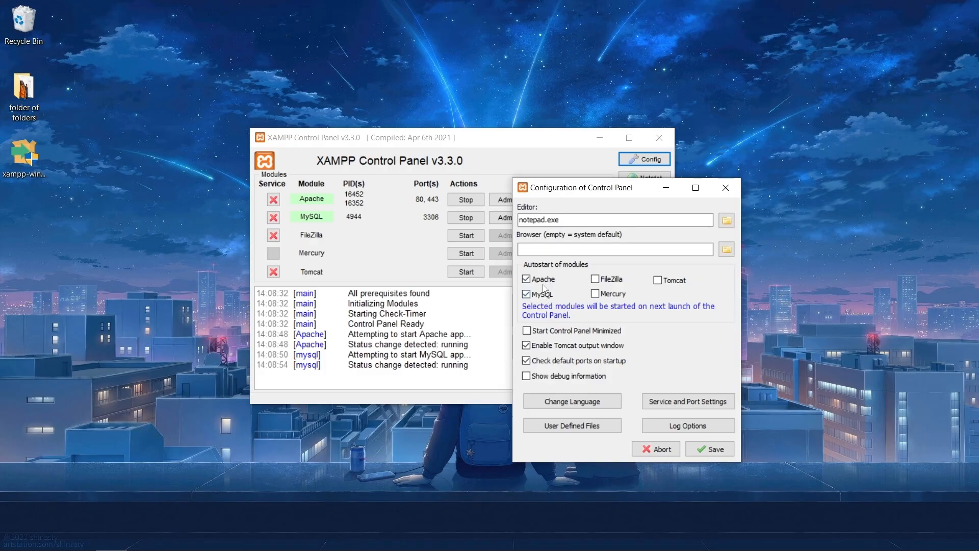
click(700, 450)
click(600, 341)
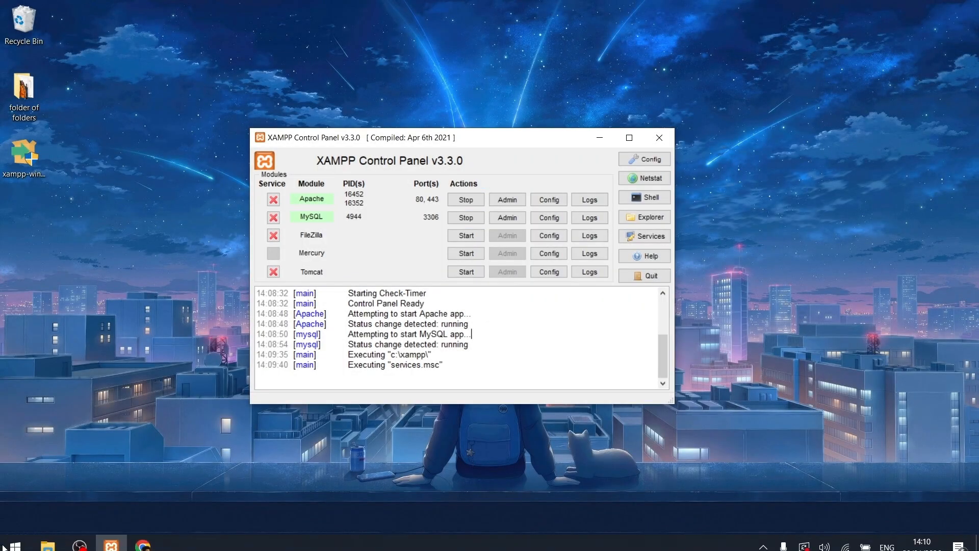
Step: Open Chrome and load the wordpress.org home page, trimming the suggested plugins path
click(143, 538)
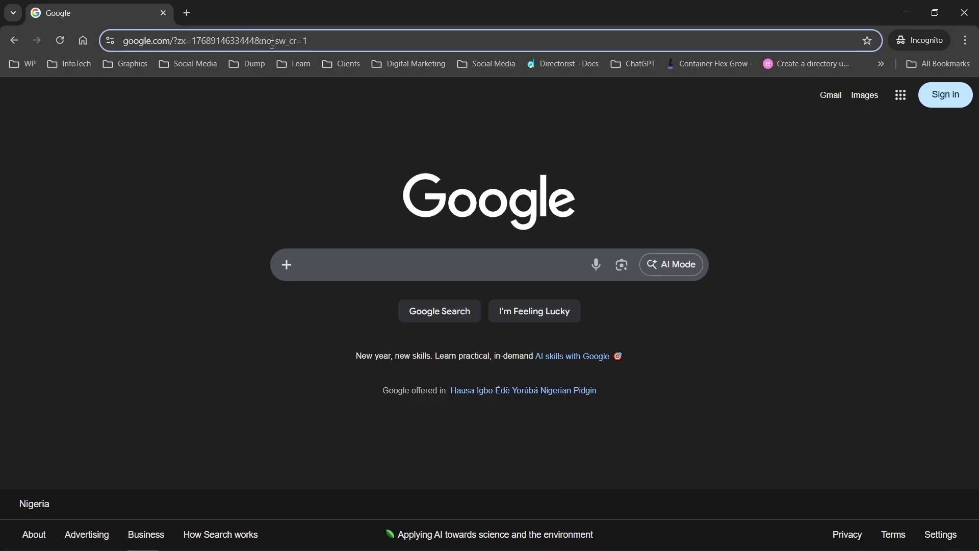
click(273, 41)
text(wordpress.org/plugins/)
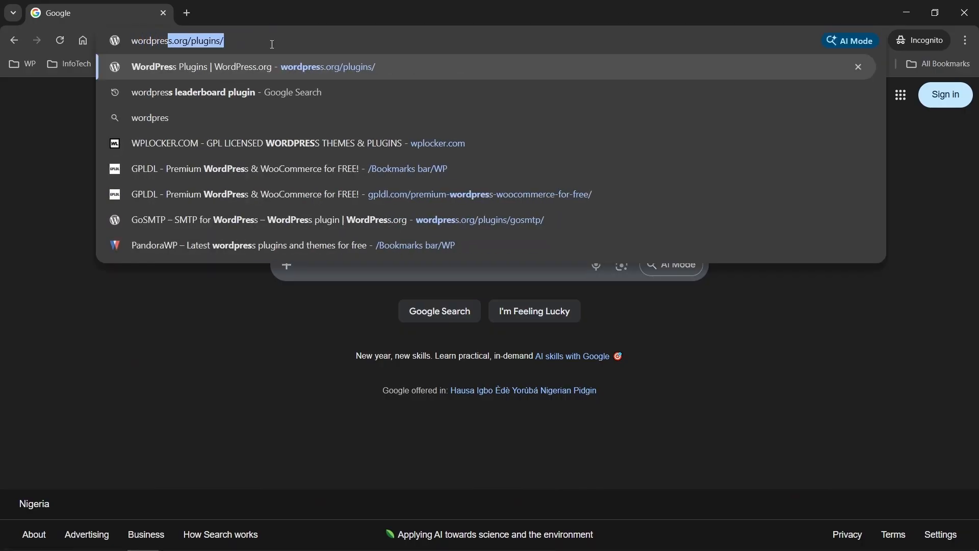
key(Return)
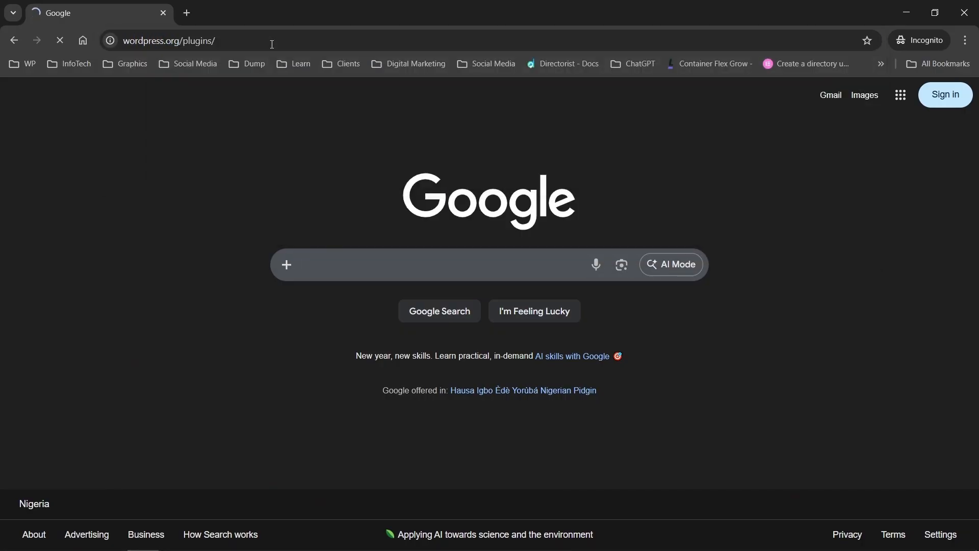
click(272, 43)
key(BackSpace)
key(BackSpace)
key(BackSpace)
key(BackSpace)
key(BackSpace)
key(BackSpace)
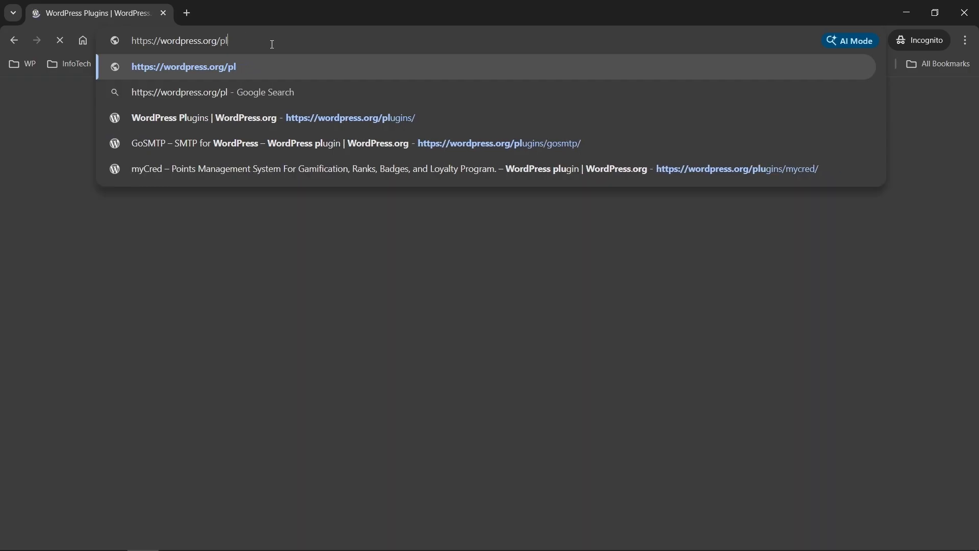
key(BackSpace)
key(BackSpace)
key(Return)
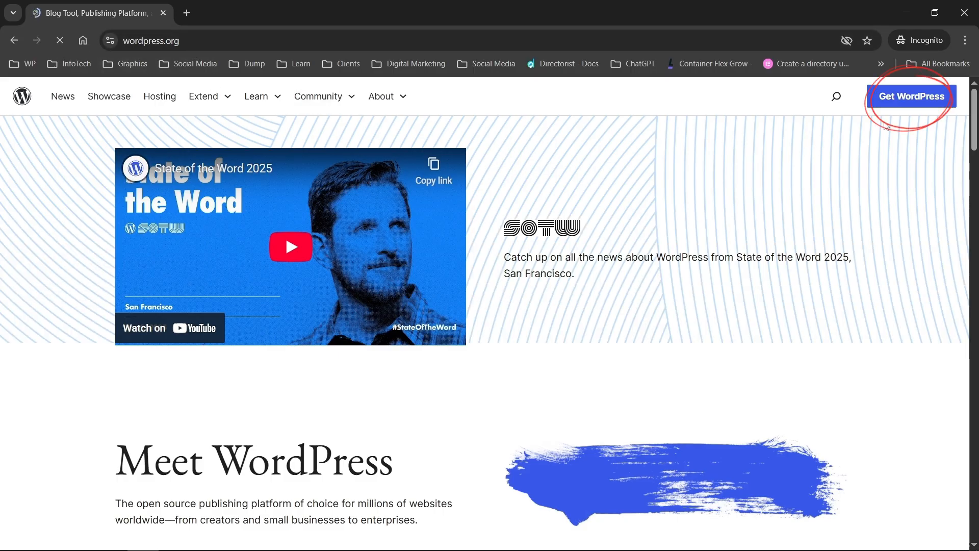
Step: Download wordpress-6.9.zip (27.3 MB) to the Desktop and confirm it in recent downloads
click(913, 102)
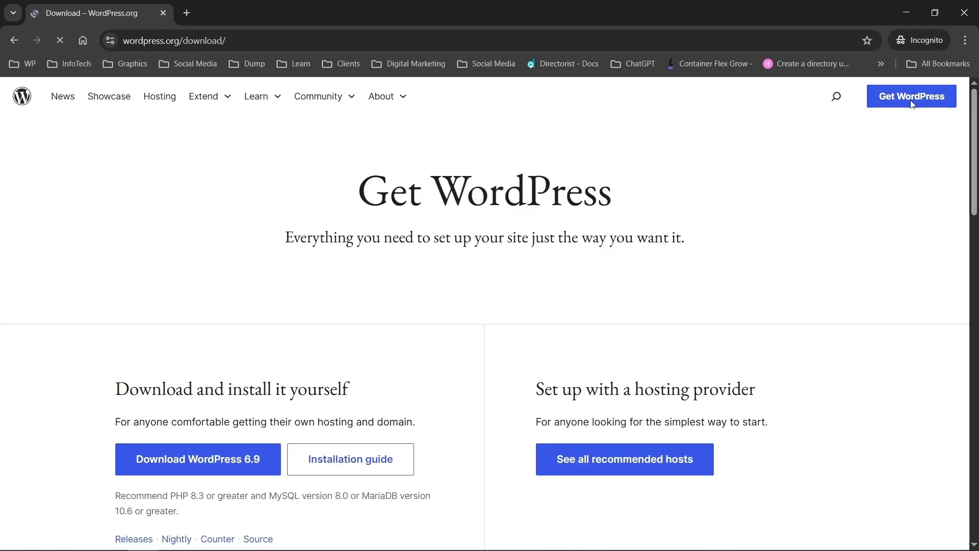
scroll(417, 316, down, 2)
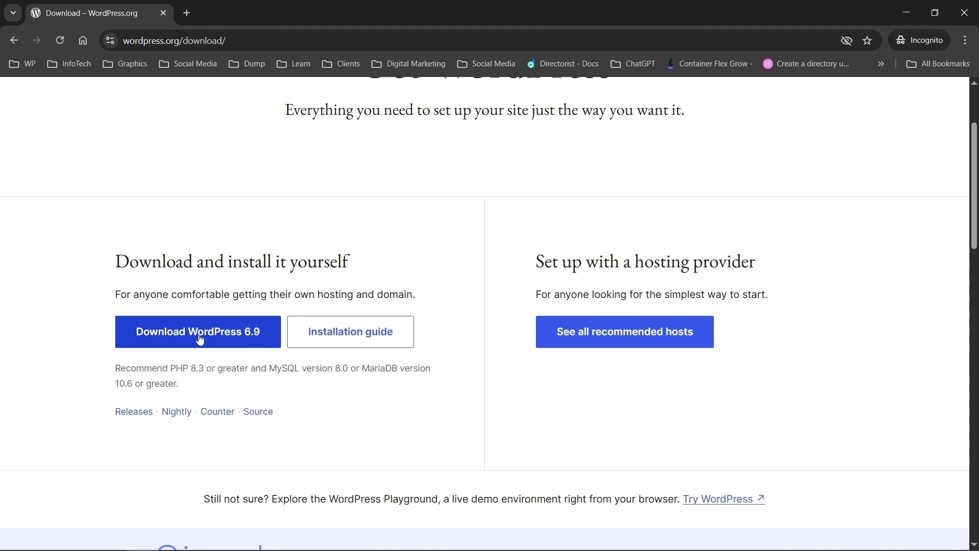
click(245, 333)
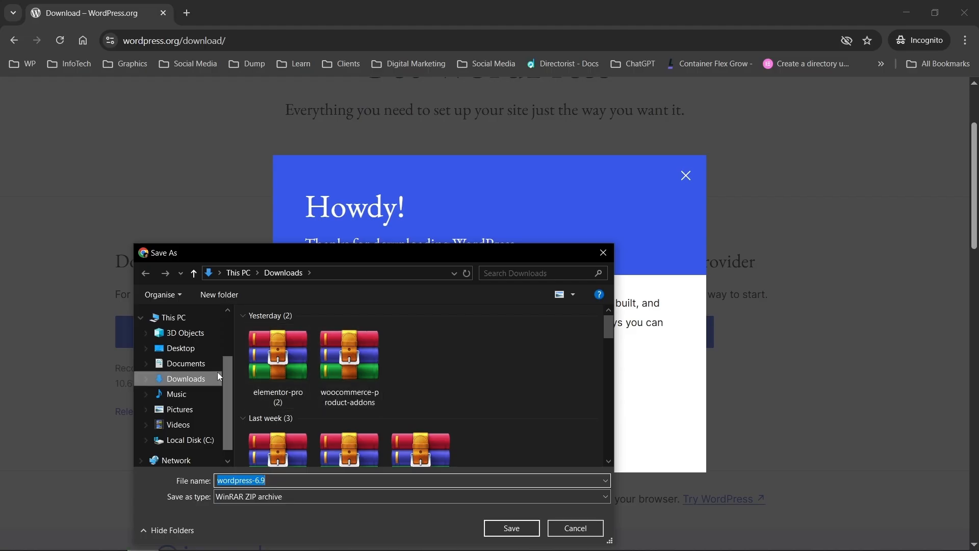
click(180, 348)
click(512, 531)
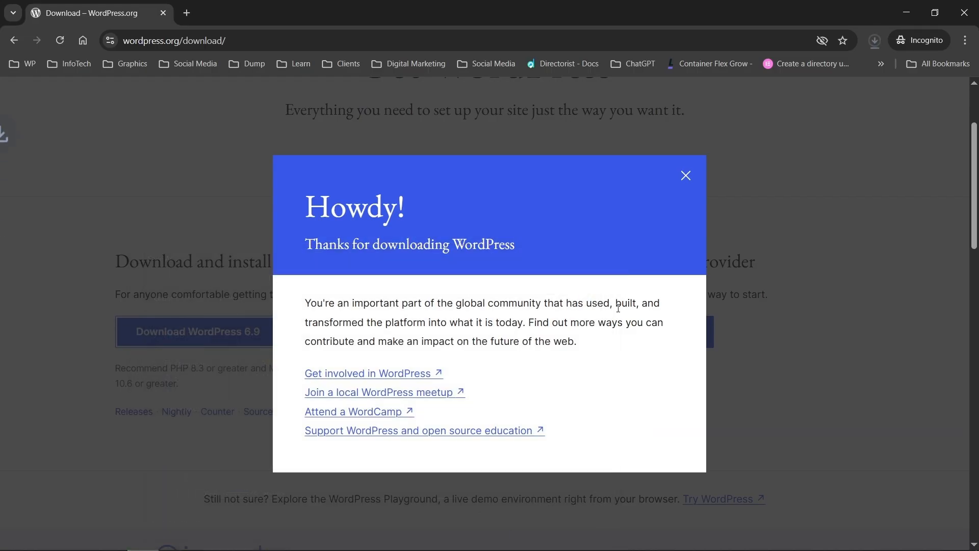
click(686, 176)
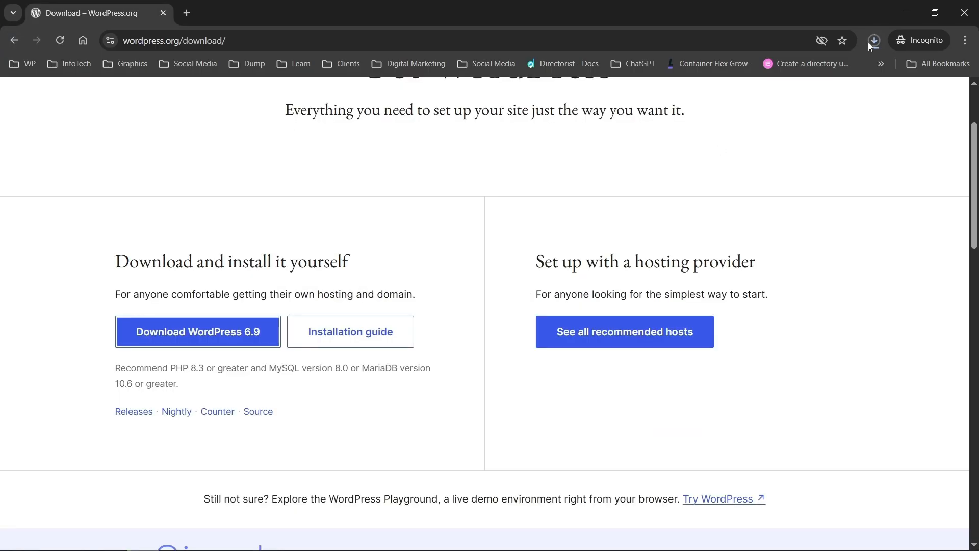
click(875, 41)
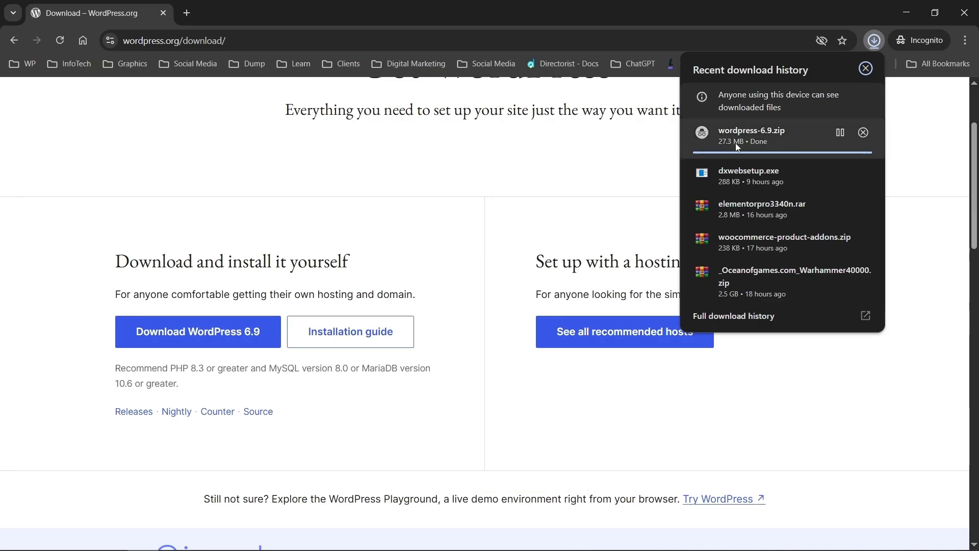
Step: Extract wordpress-6.9.zip onto the Desktop and cut the resulting wordpress folder
click(46, 545)
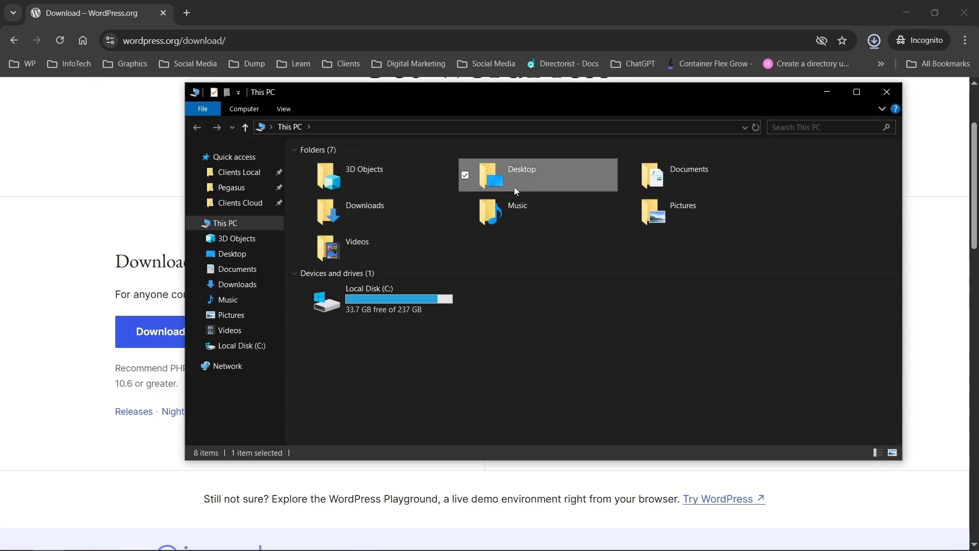
double_click(514, 187)
drag(516, 91, 498, 61)
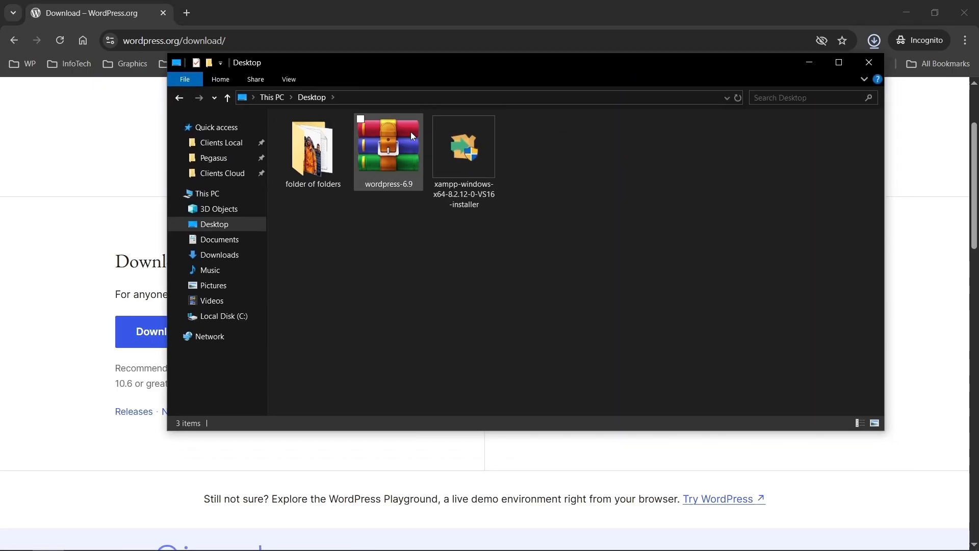
click(403, 163)
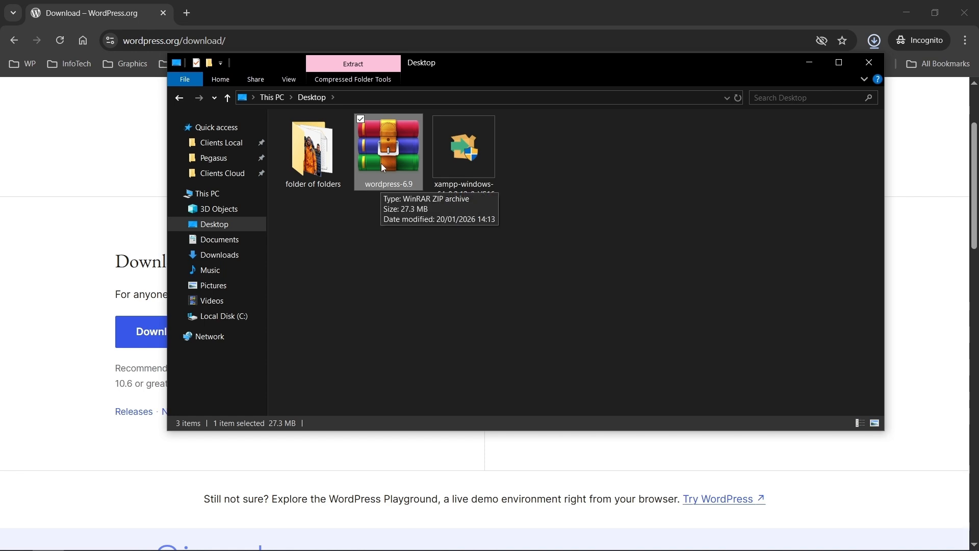
right_click(380, 165)
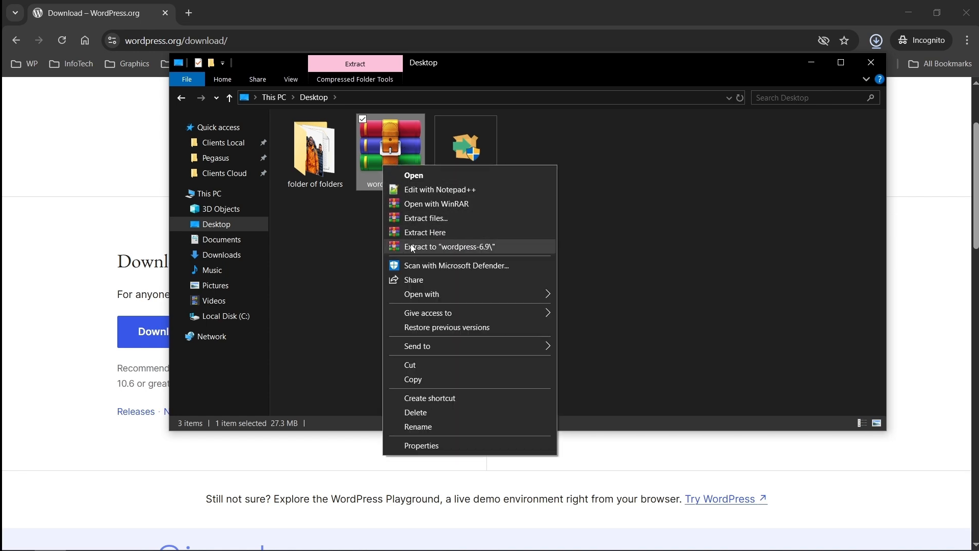
click(474, 232)
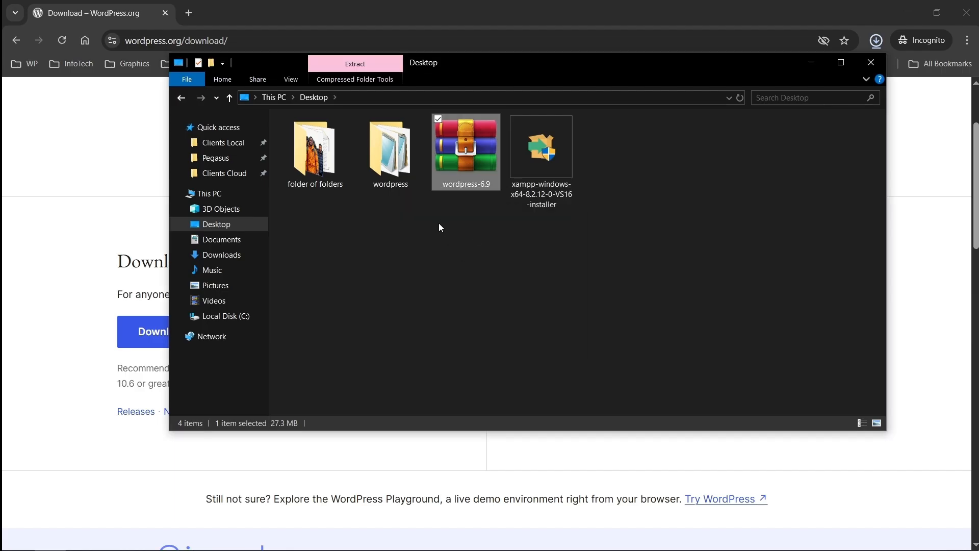
click(425, 157)
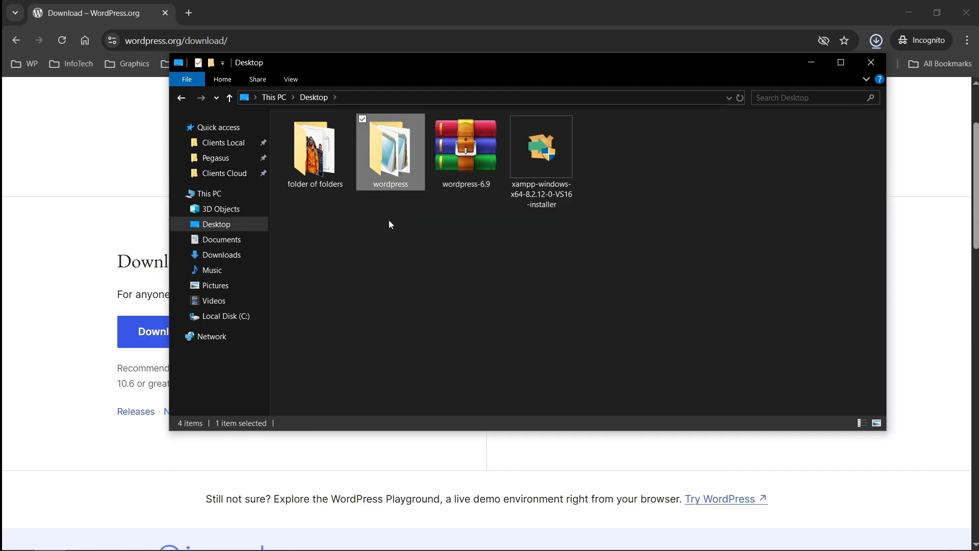
key(ctrl+x)
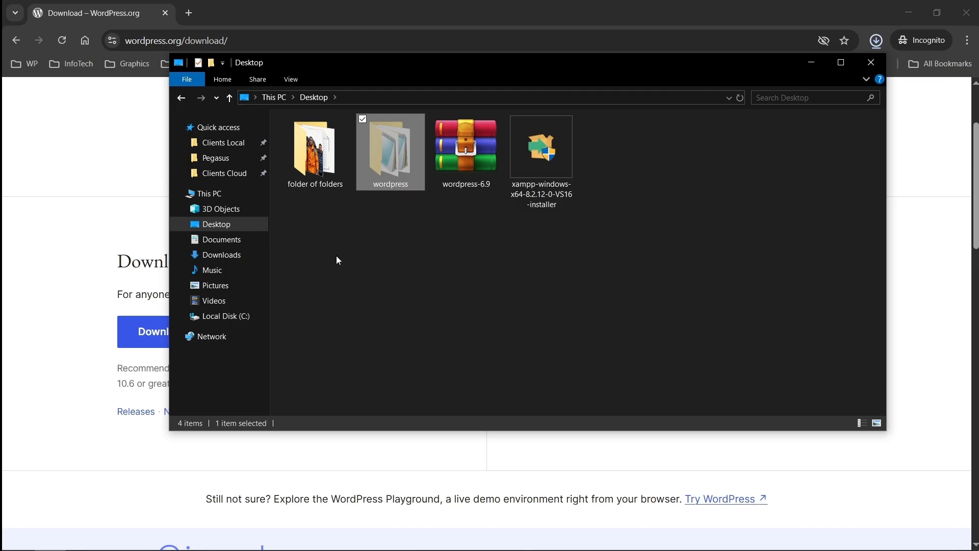
Step: Paste the wordpress folder into C:\xampp\htdocs
click(216, 316)
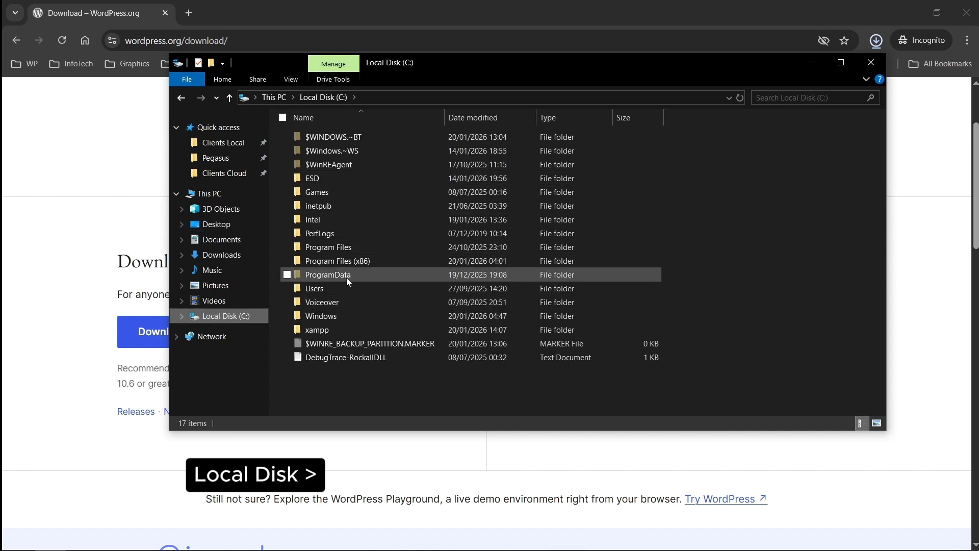
double_click(348, 329)
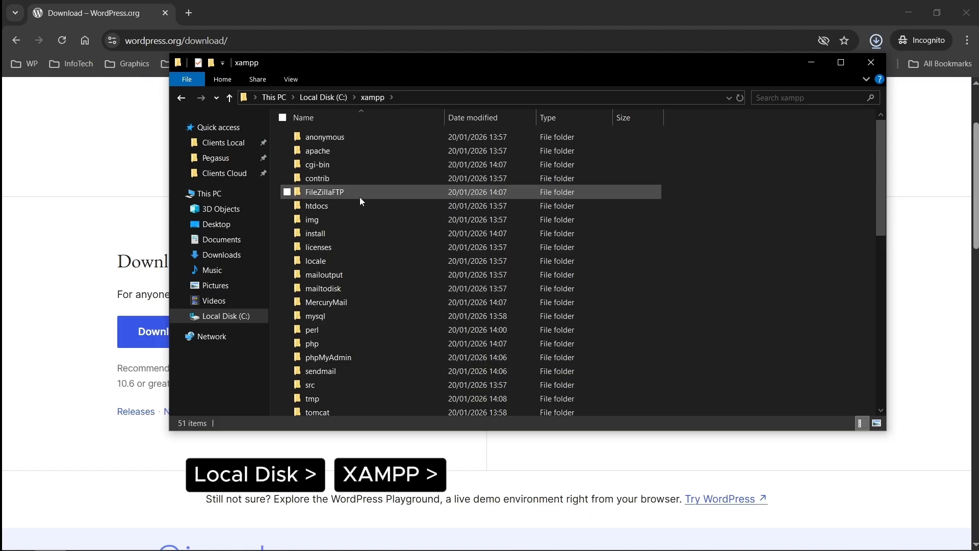
scroll(360, 193, down, 2)
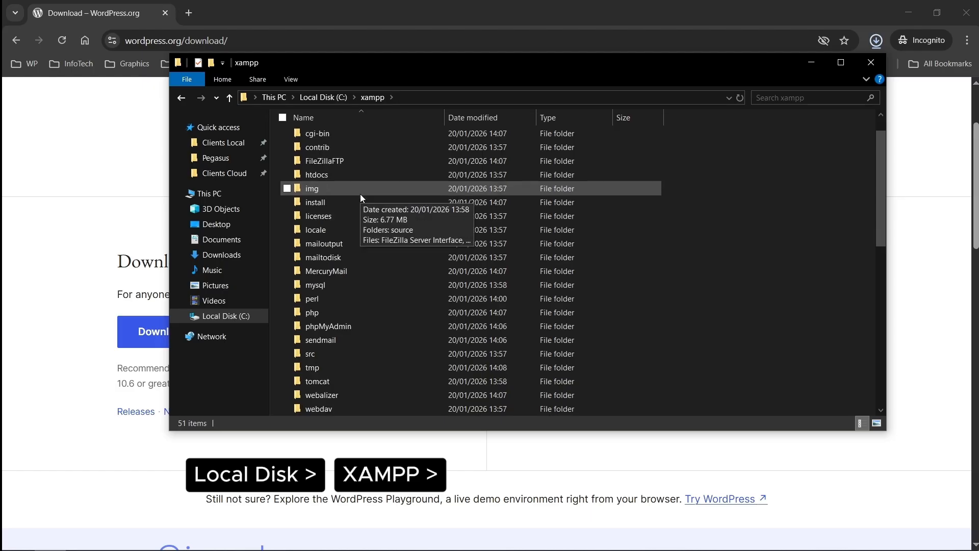
scroll(364, 243, up, 2)
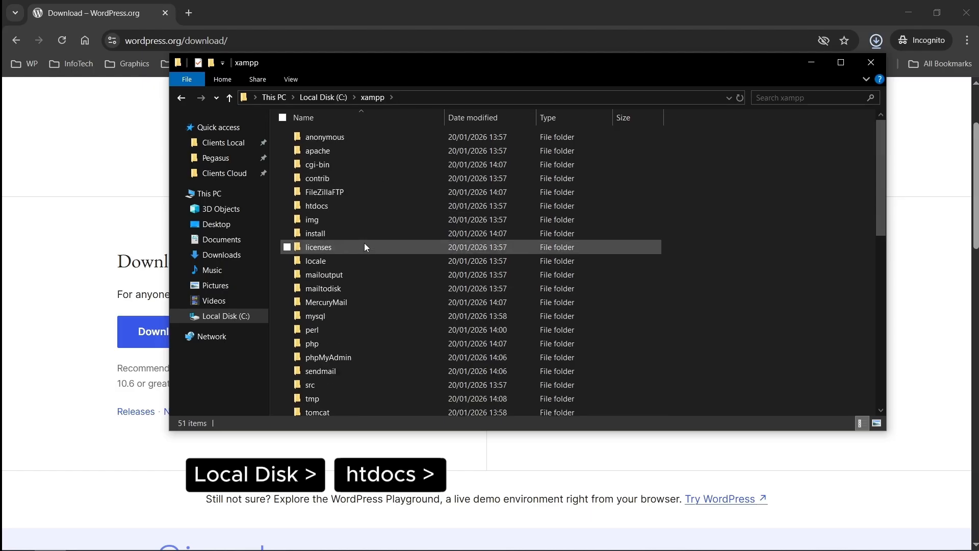
double_click(354, 207)
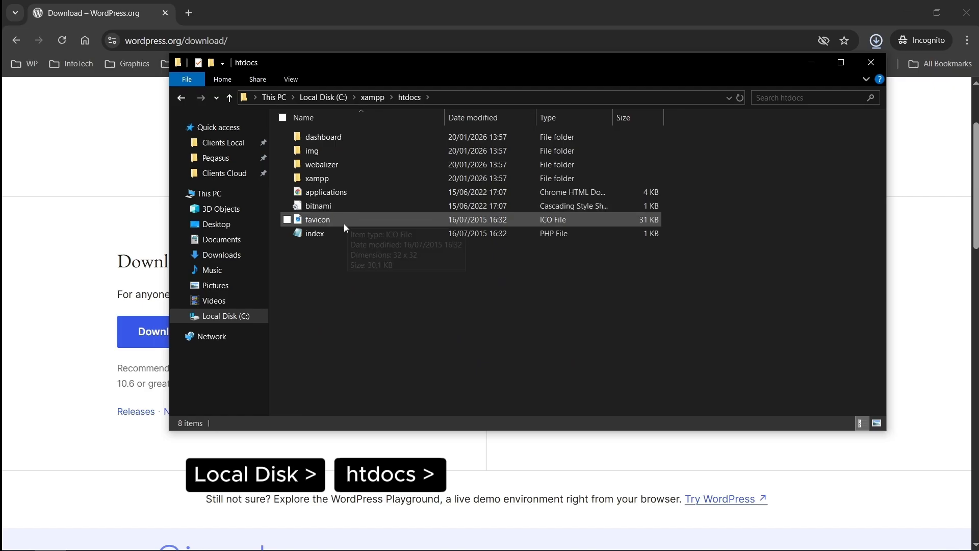
right_click(339, 291)
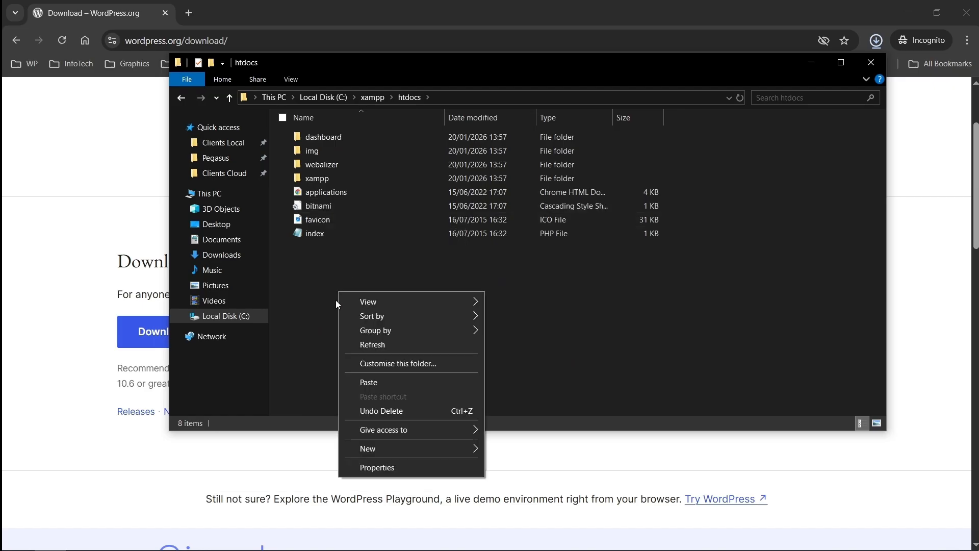
click(422, 388)
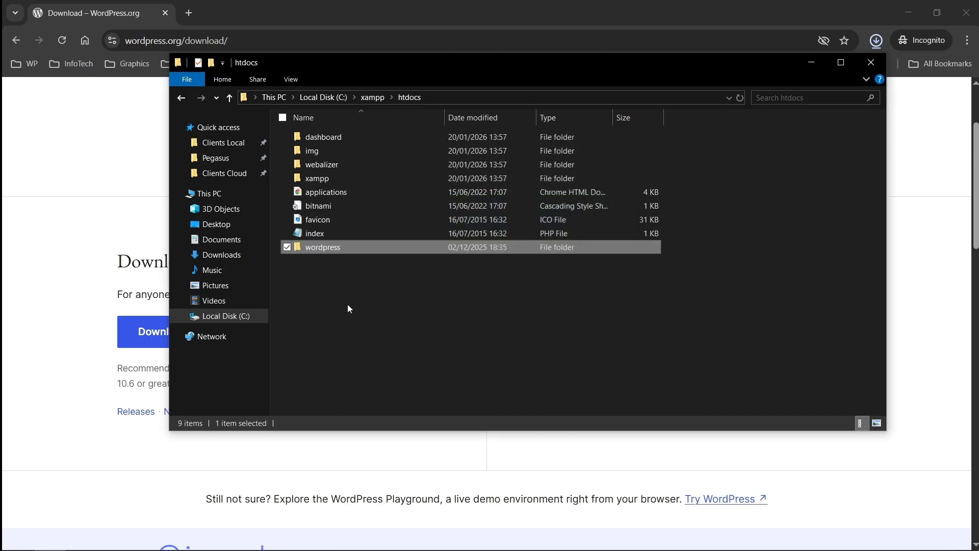
Step: Rename the pasted wordpress folder to moshbush
key(F2)
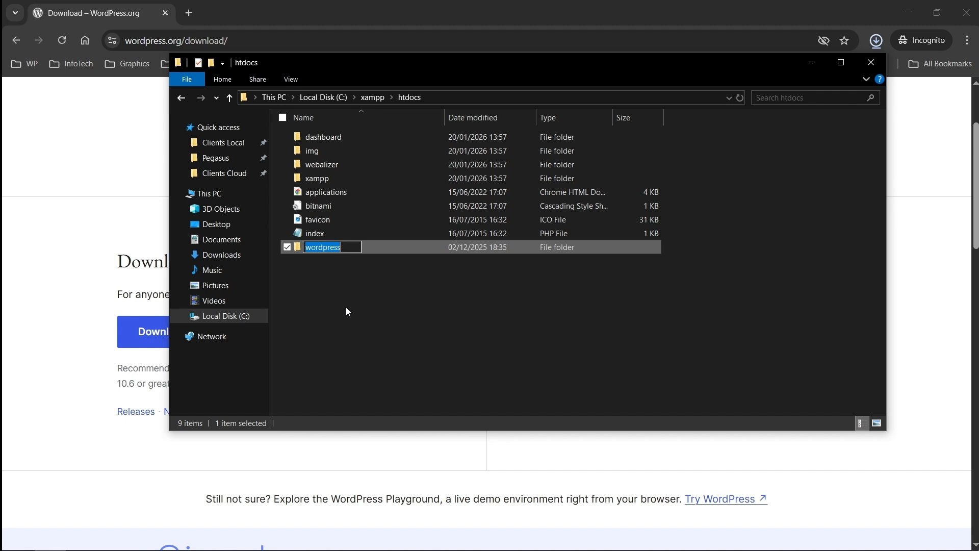
text(mosh)
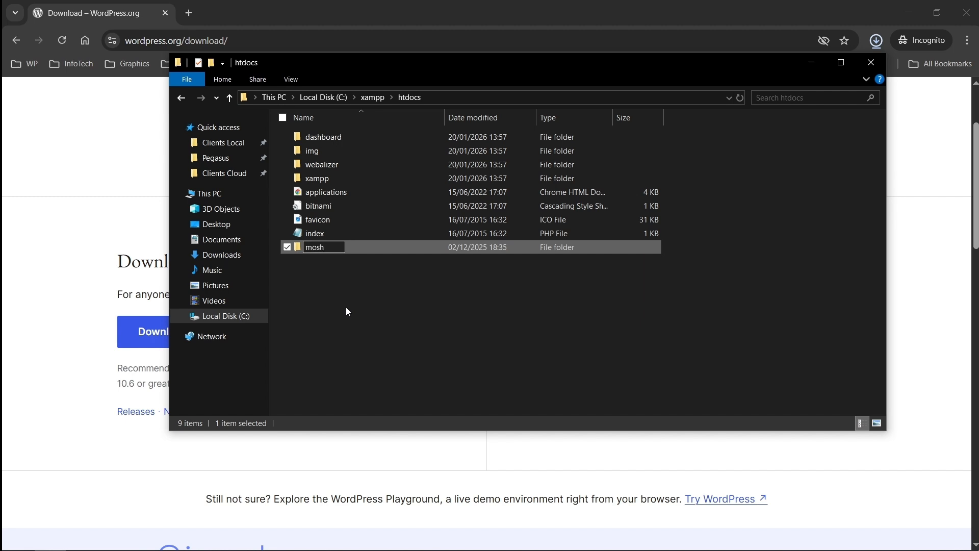
text(bush)
key(Return)
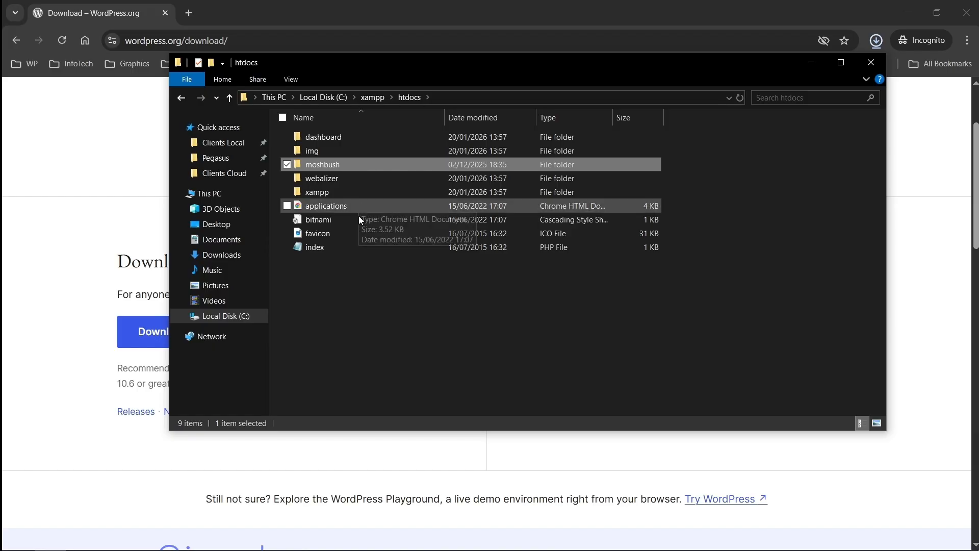
click(370, 299)
Step: Bring Chrome forward and load localhost/phpmyadmin to see the MariaDB server details
click(94, 158)
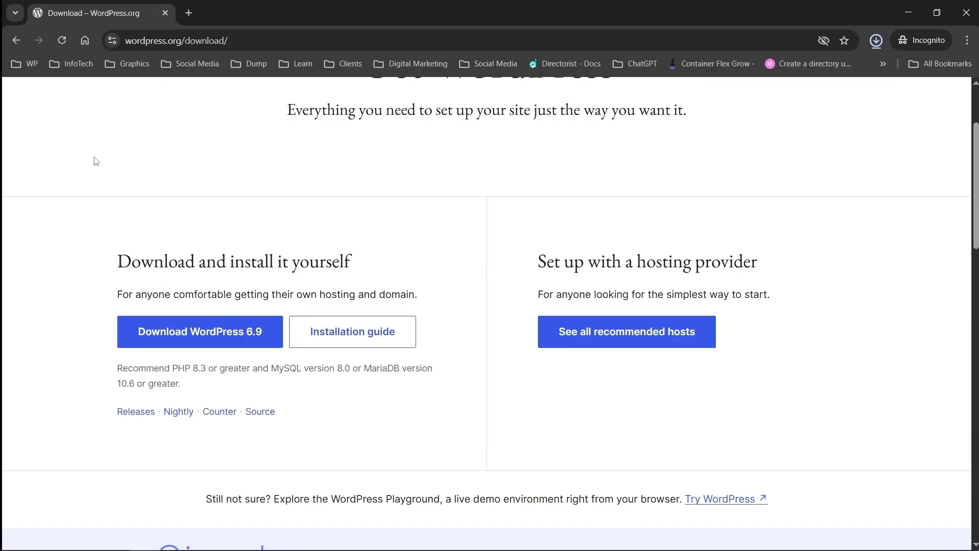
click(291, 43)
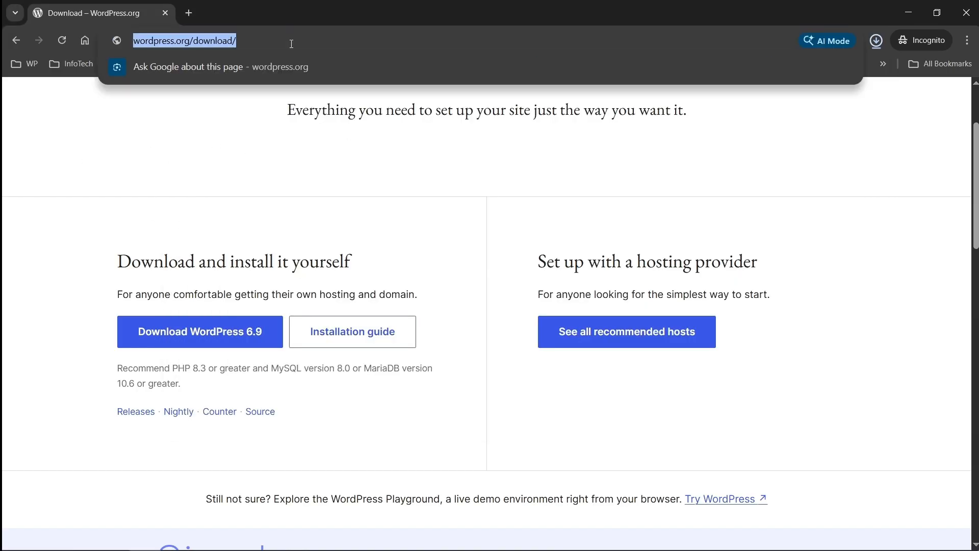
text(localhost)
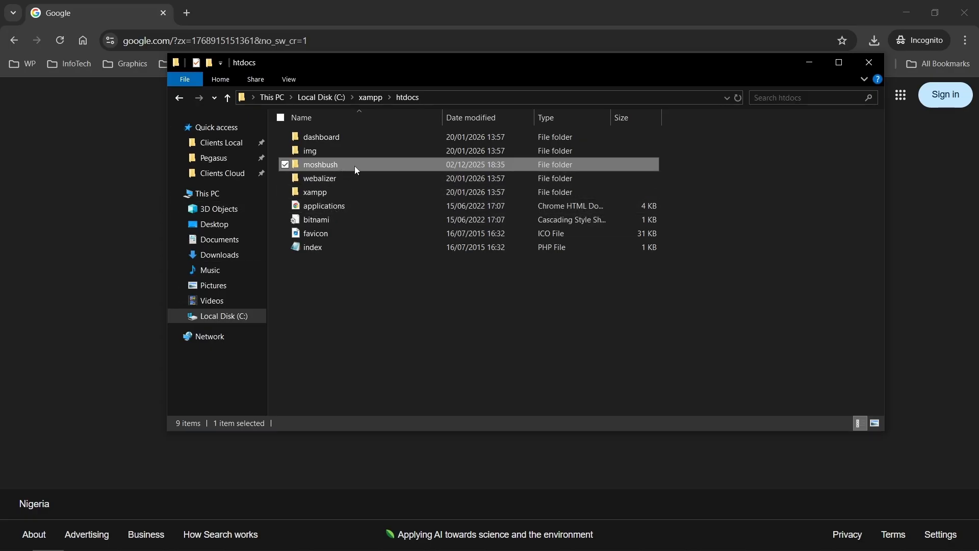
click(4, 202)
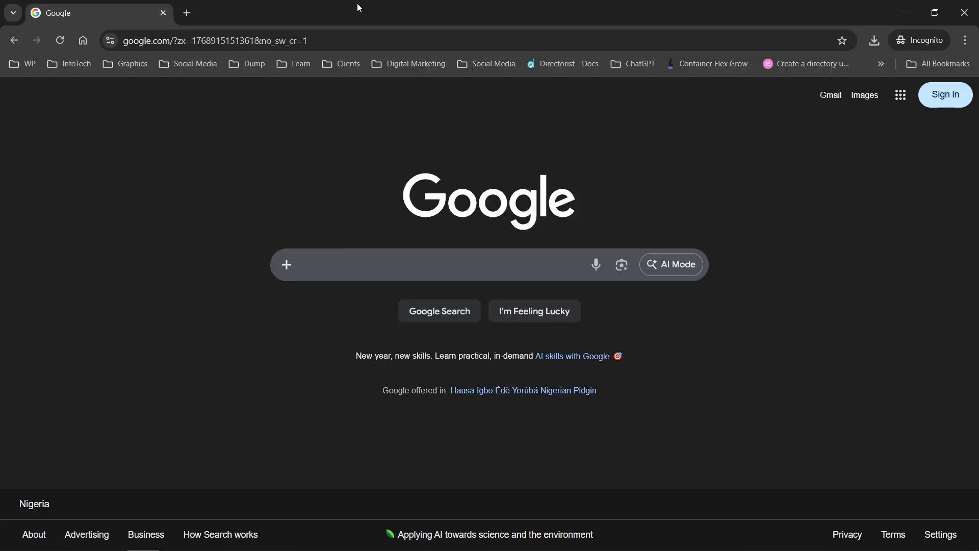
click(349, 36)
text(loca)
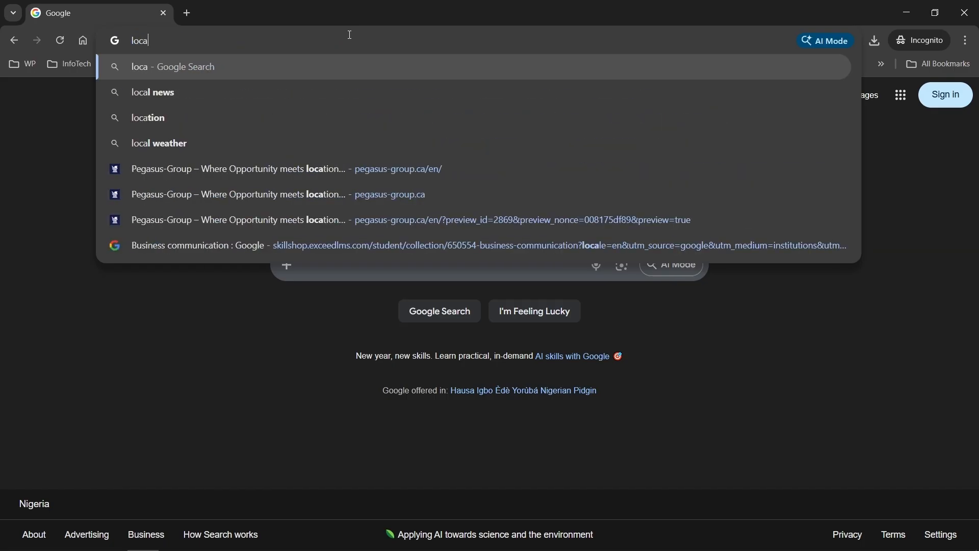
text(lhost/)
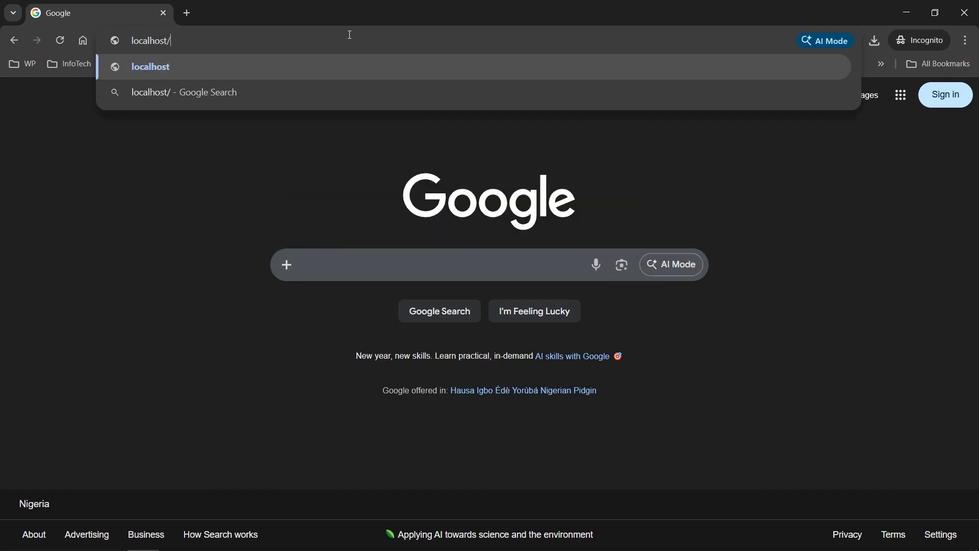
text(phpmy)
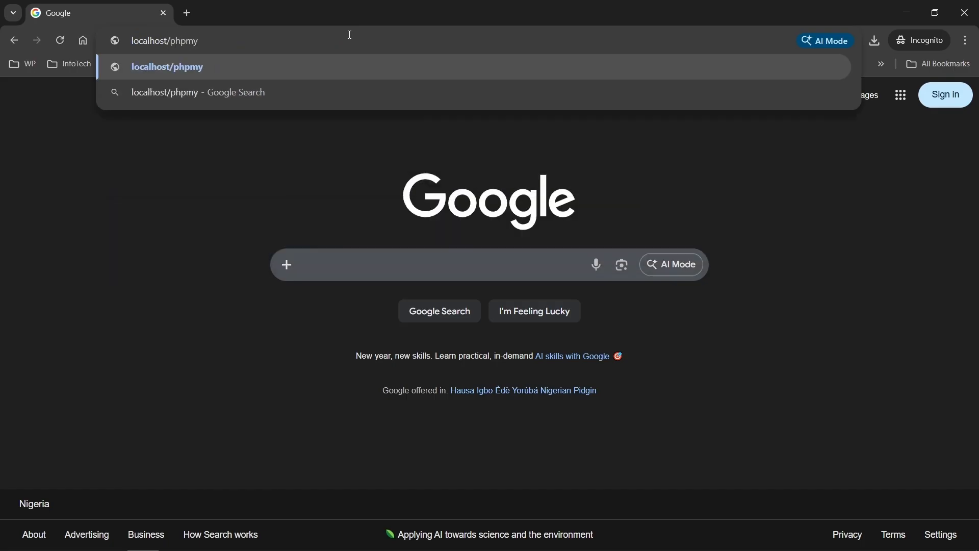
text(admin)
key(Return)
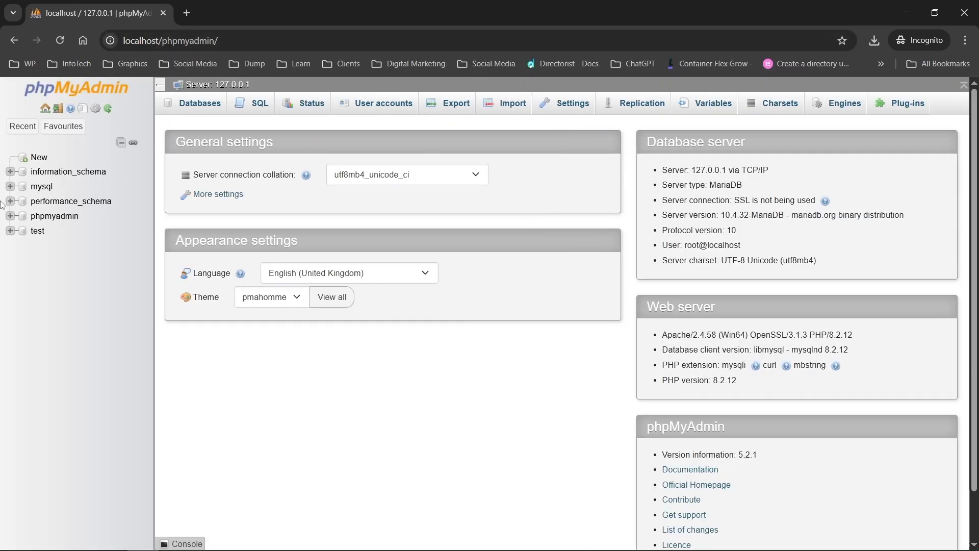
Step: Create and open the moshbushdb database, then address a new tab to localhost/moshbush
click(43, 165)
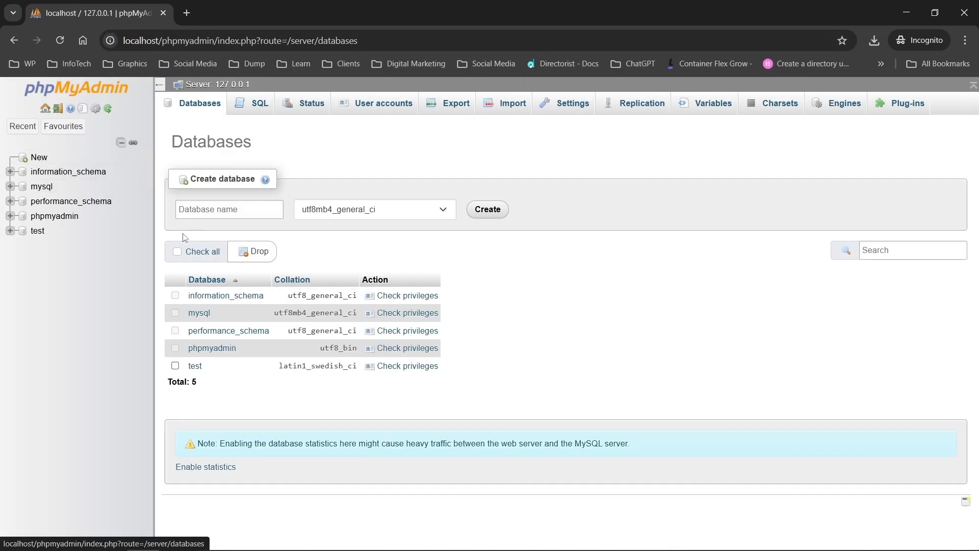
click(217, 206)
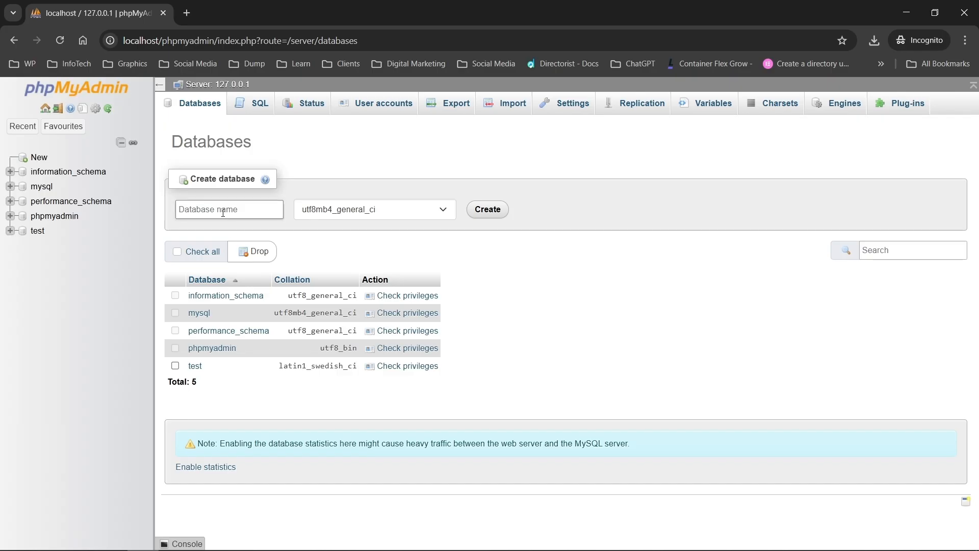
text(moshbushdb)
click(479, 210)
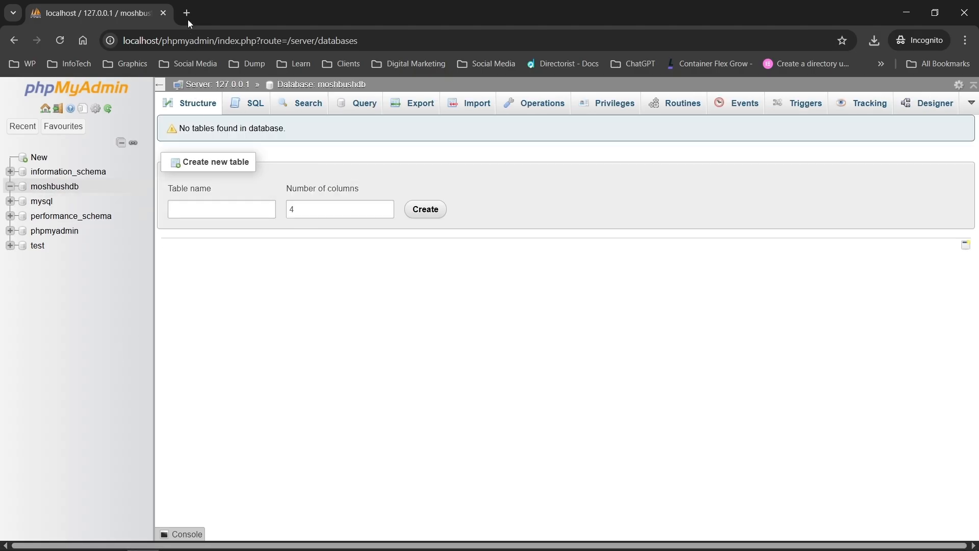
click(58, 189)
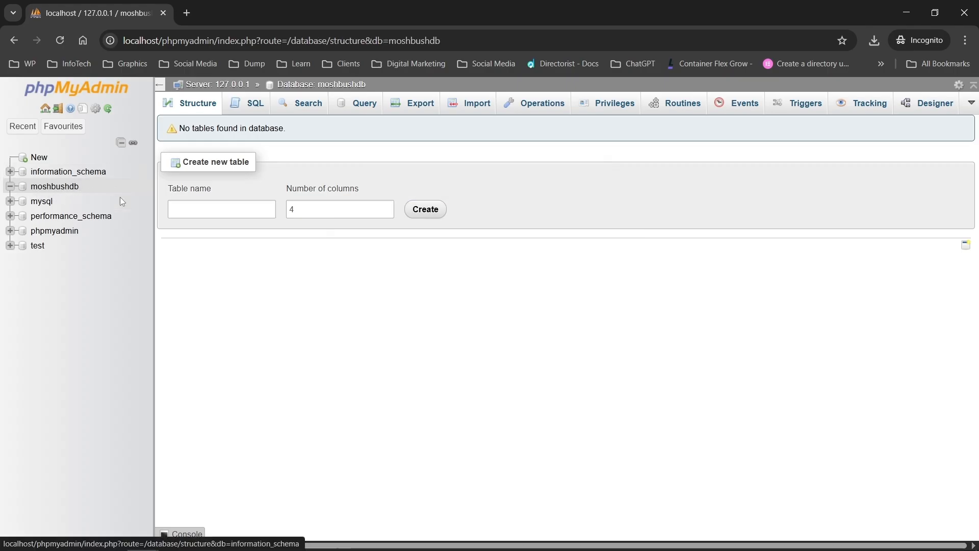
click(183, 15)
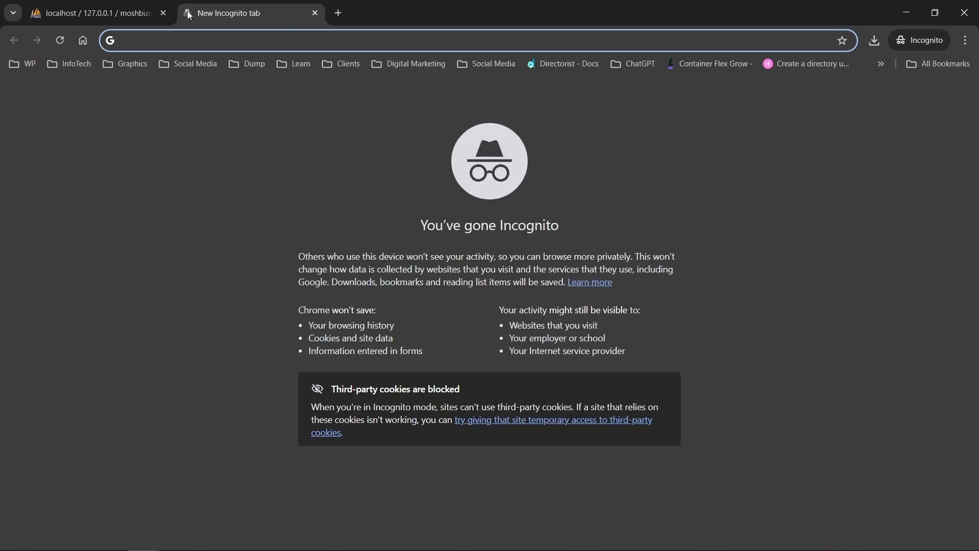
text(localhost/)
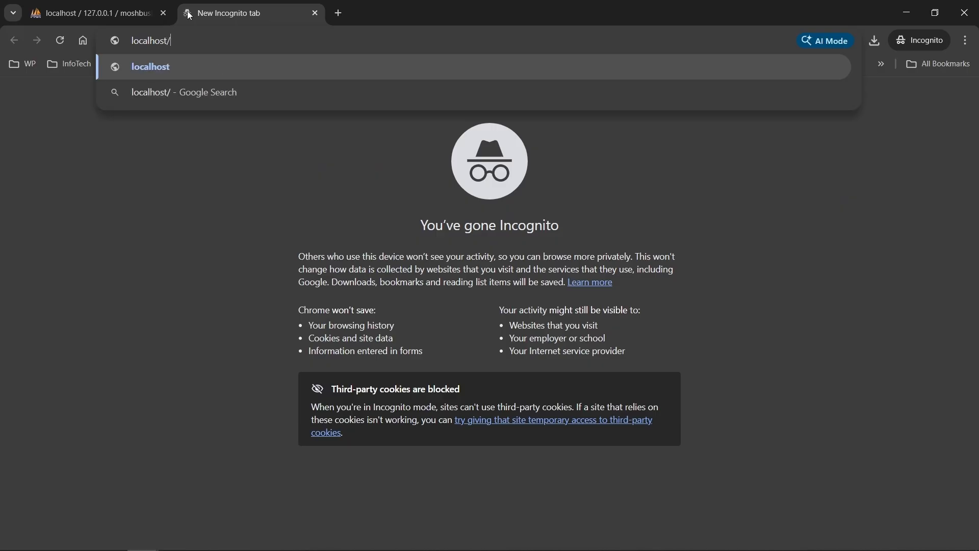
text(moshbush)
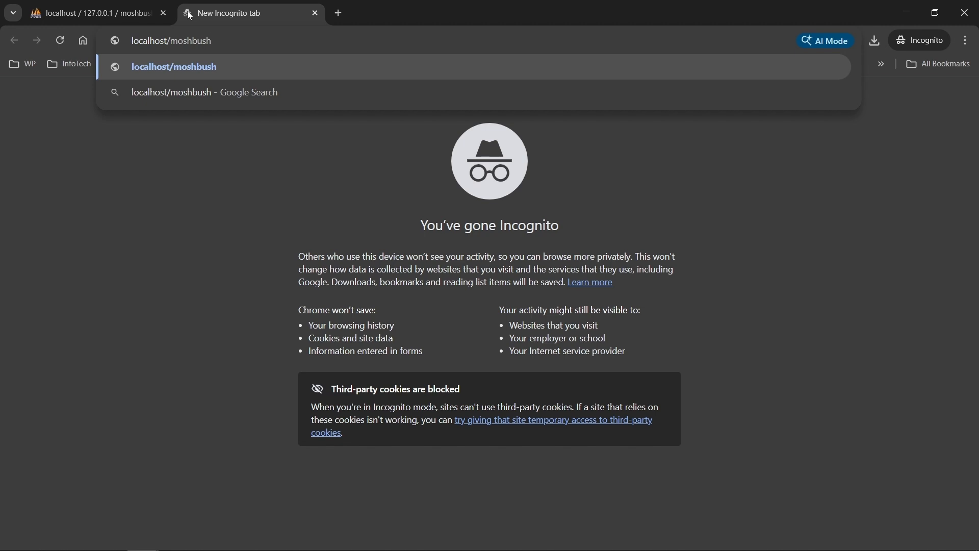
Step: Load localhost/moshbush, keep English (United States), and pass the welcome page
key(Return)
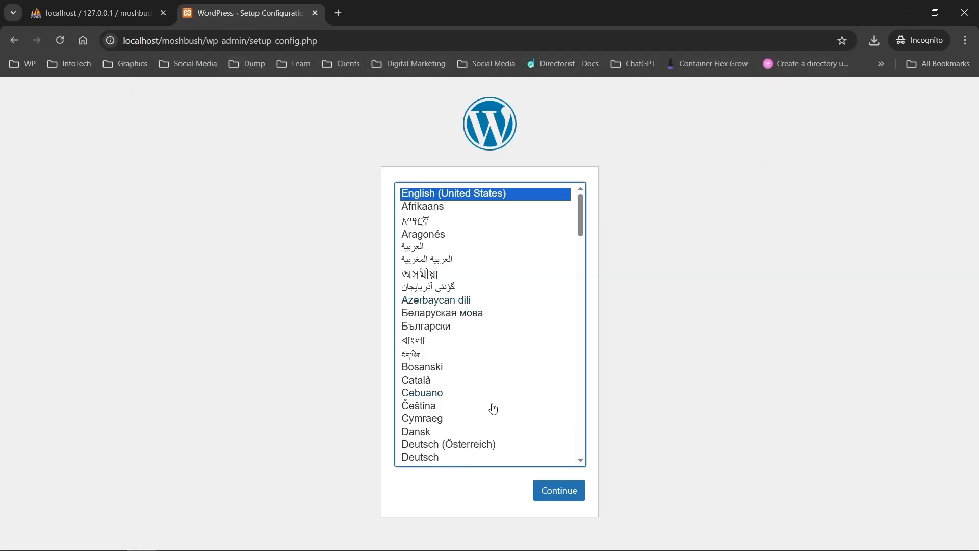
click(558, 497)
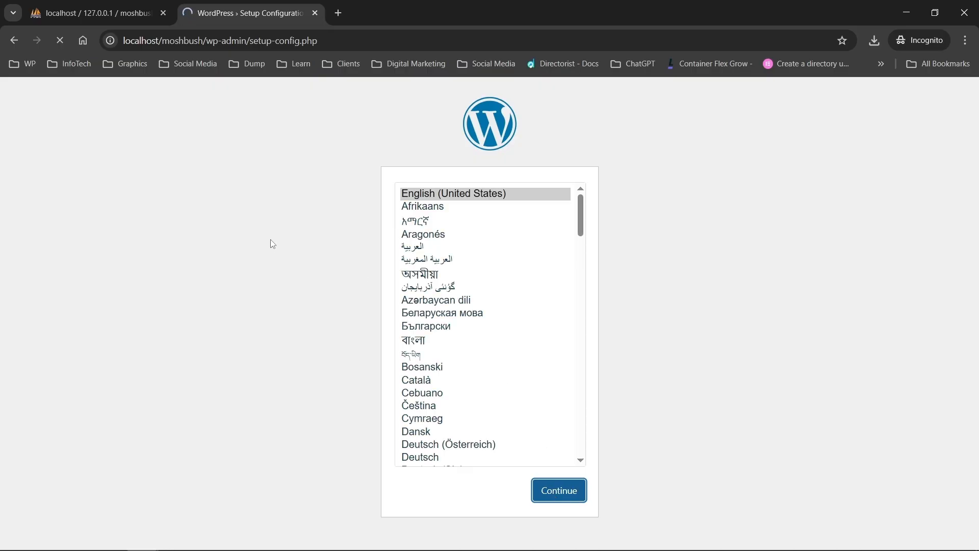
click(285, 414)
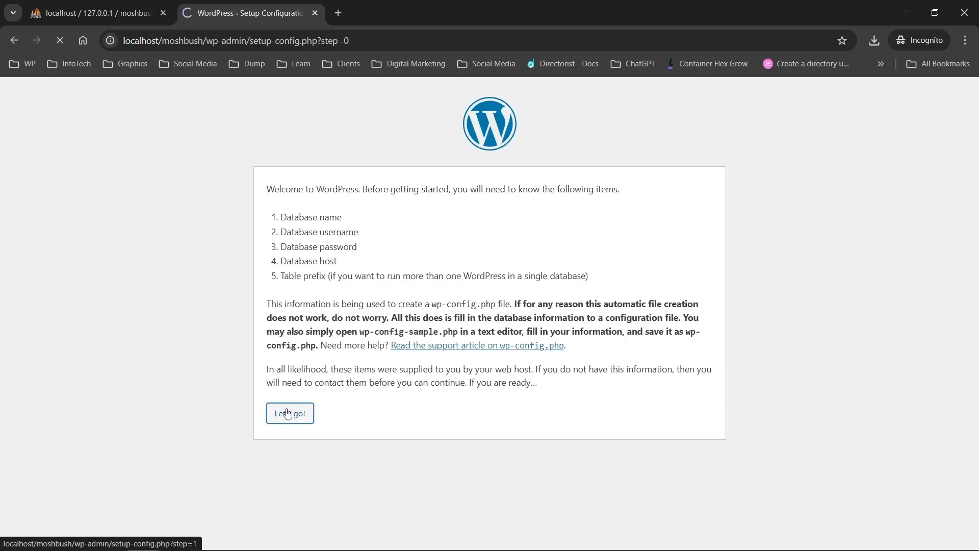
Step: Submit database moshbushdb, username root and table prefix glassofwin to WordPress
click(99, 11)
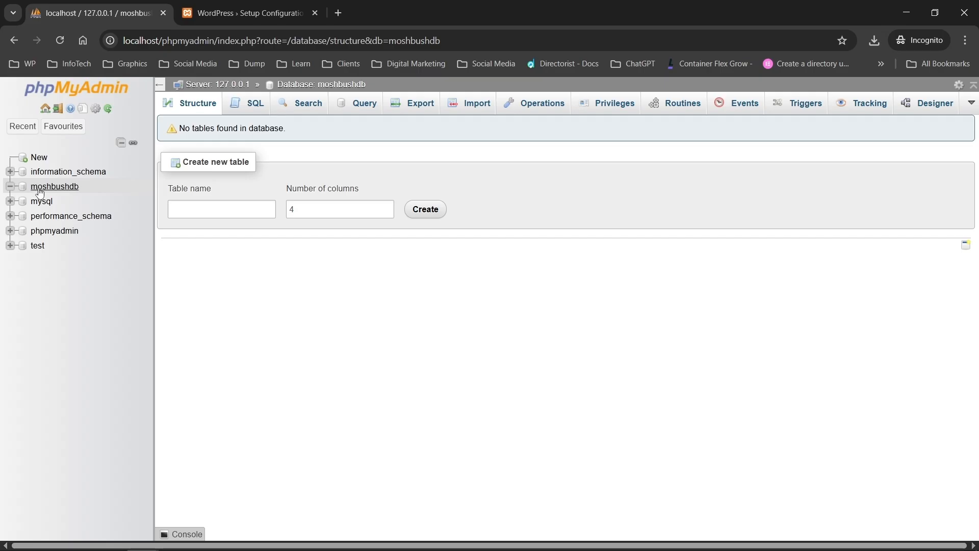
click(217, 9)
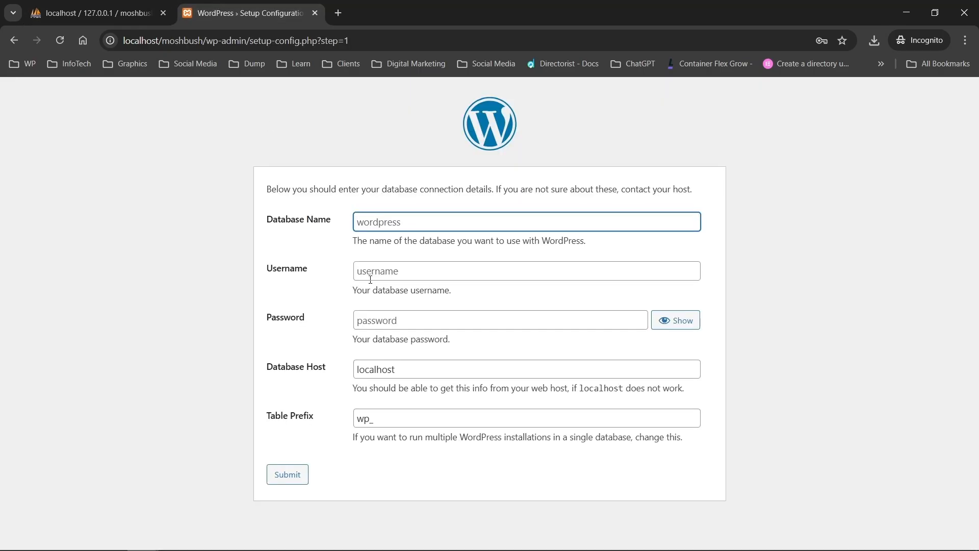
text(moshbushdb)
click(372, 277)
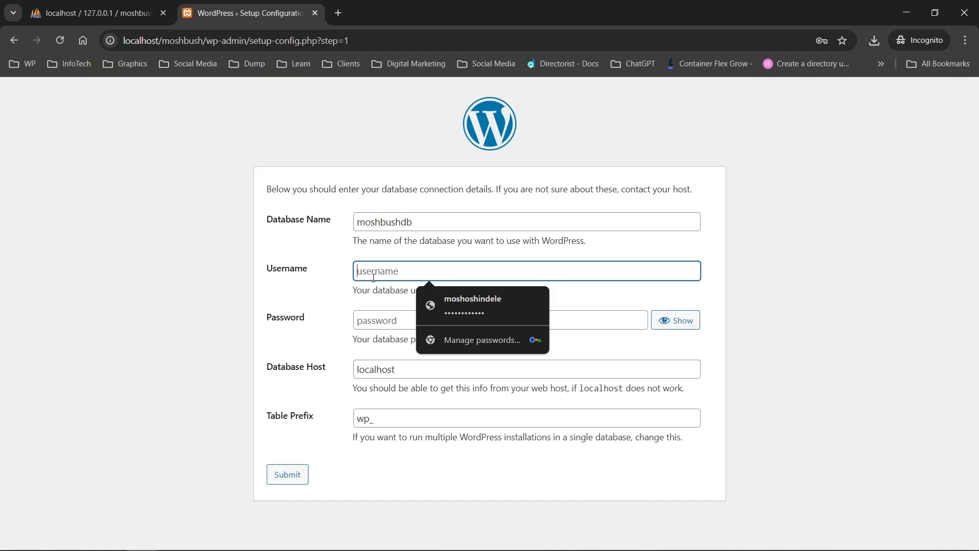
text(root)
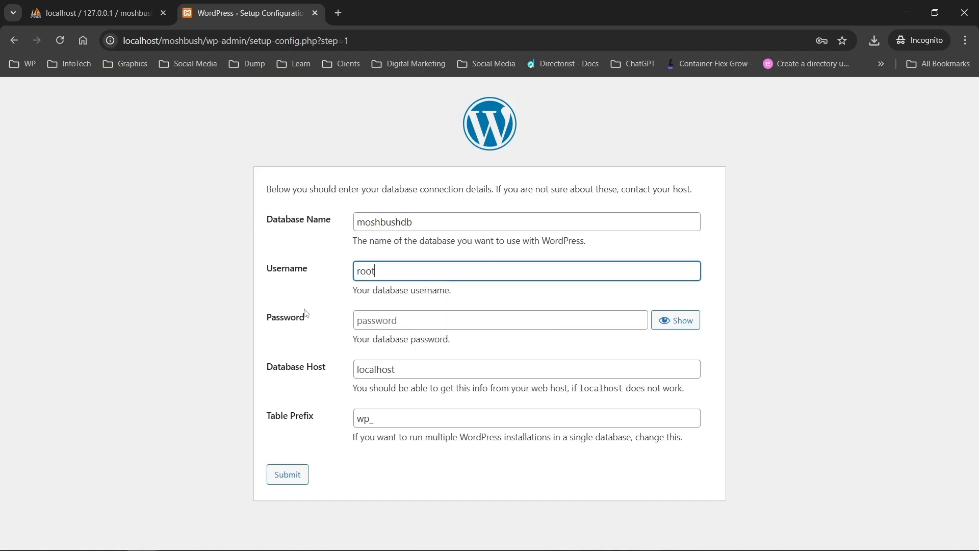
click(312, 336)
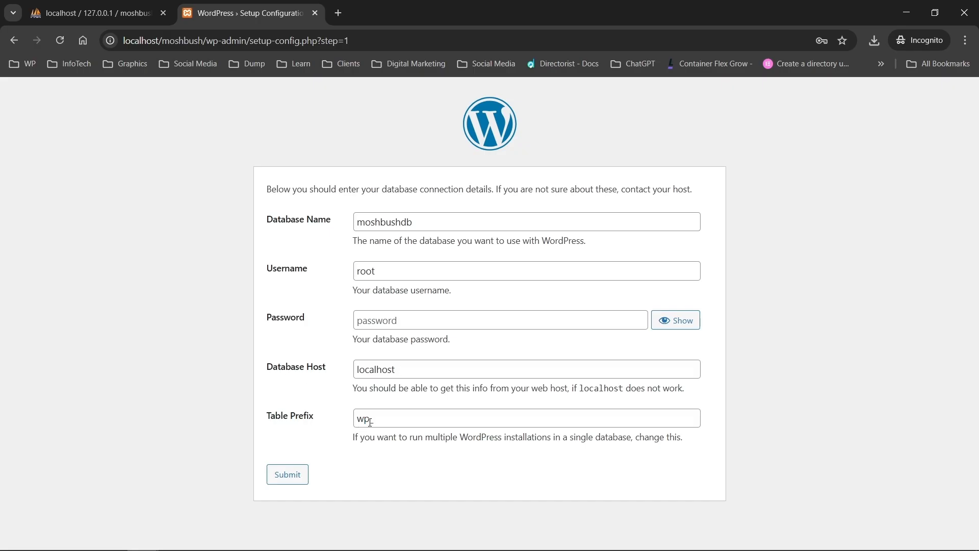
drag(370, 423, 359, 417)
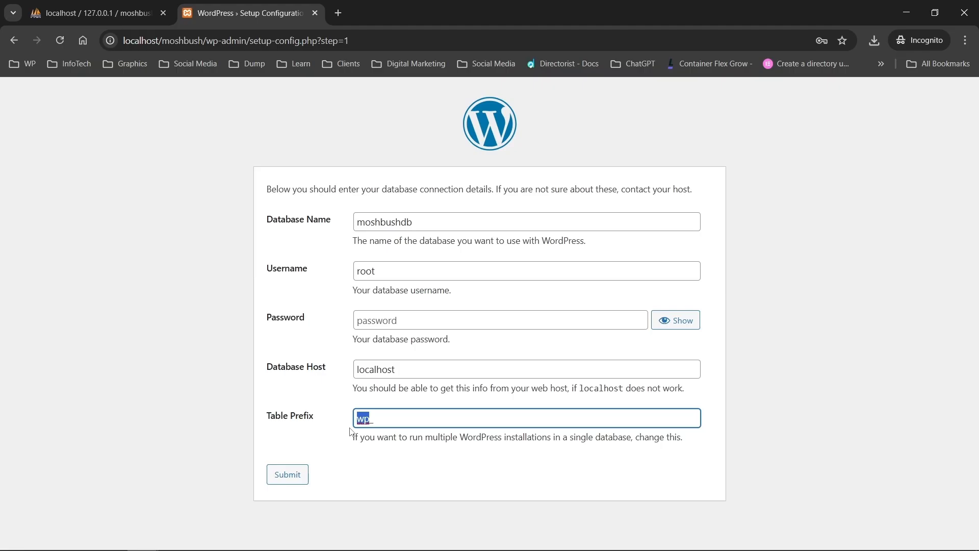
text(glassofwine)
click(293, 481)
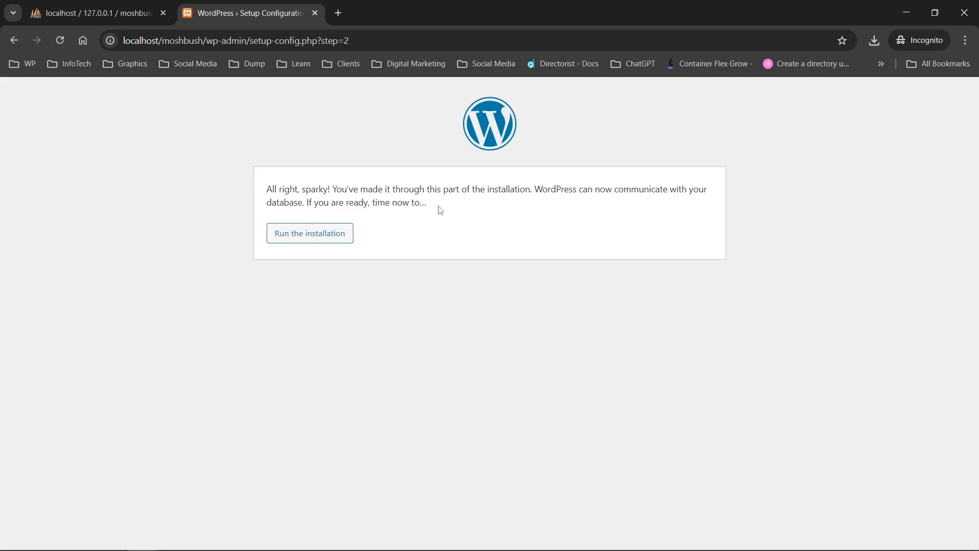
Step: Recheck the moshbushdb page in phpMyAdmin, then close the phpMyAdmin tab
click(72, 14)
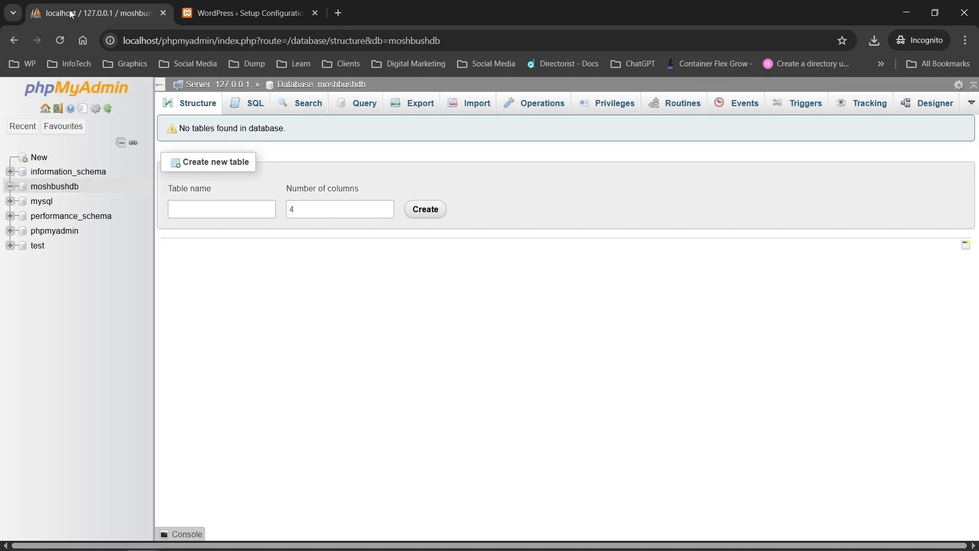
click(68, 190)
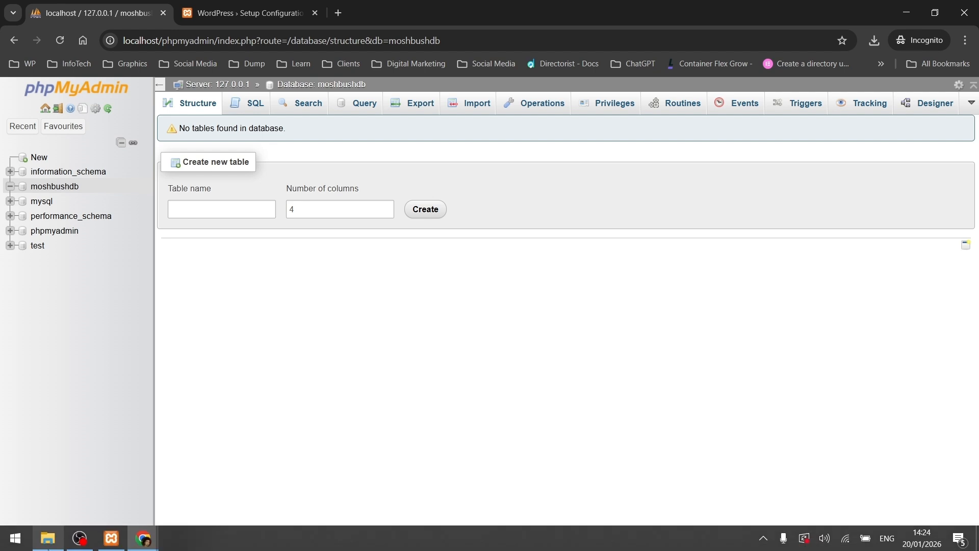
click(48, 538)
click(14, 350)
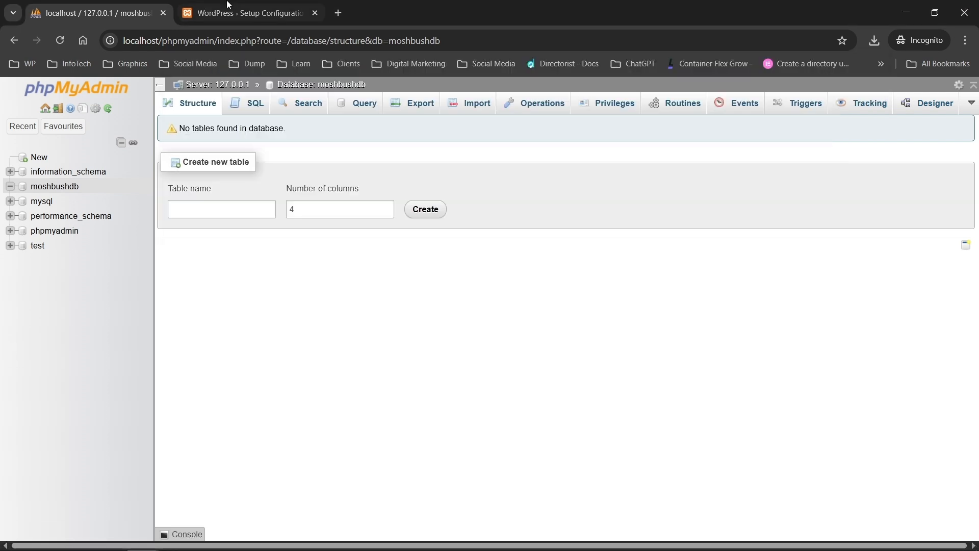
click(164, 13)
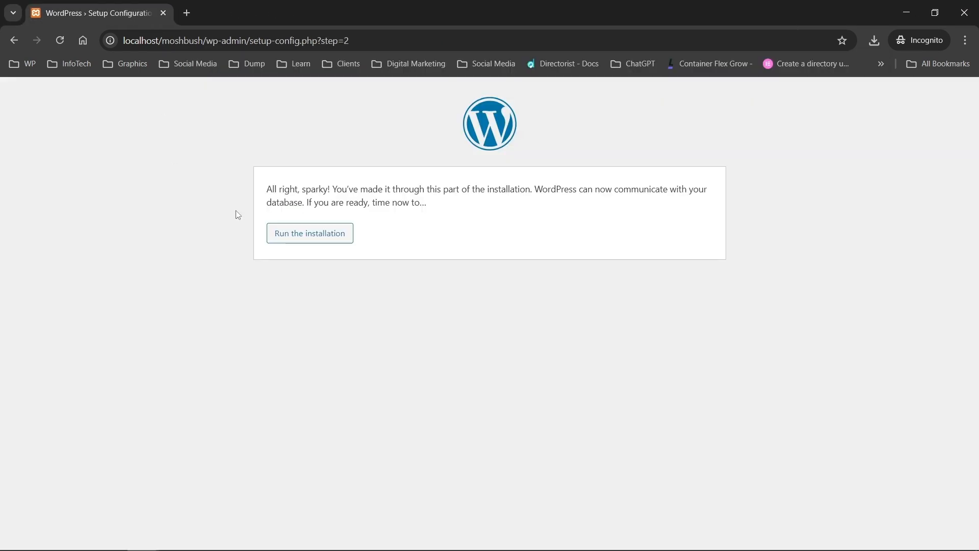
Step: Enter site title 'Mosh Bush', the admin username and a custom password
click(315, 240)
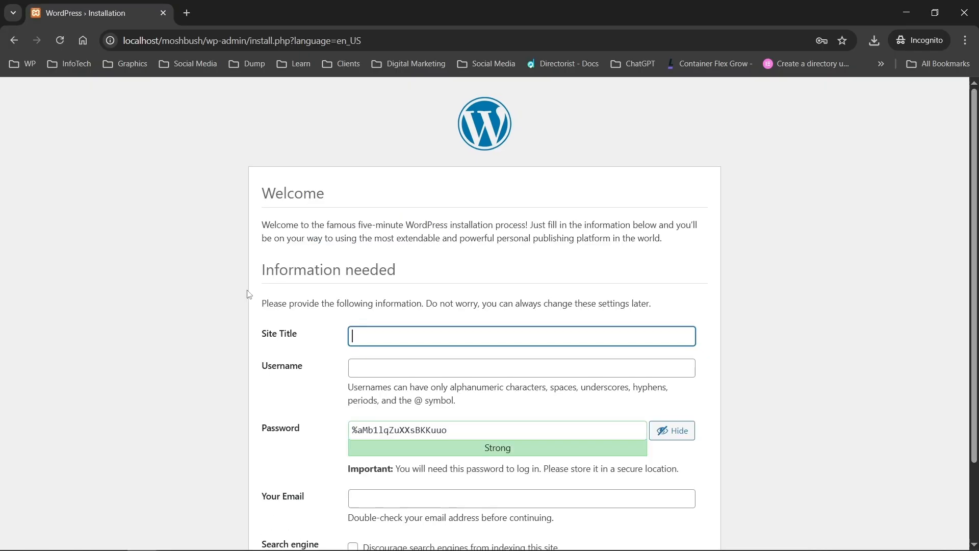
scroll(248, 294, down, 2)
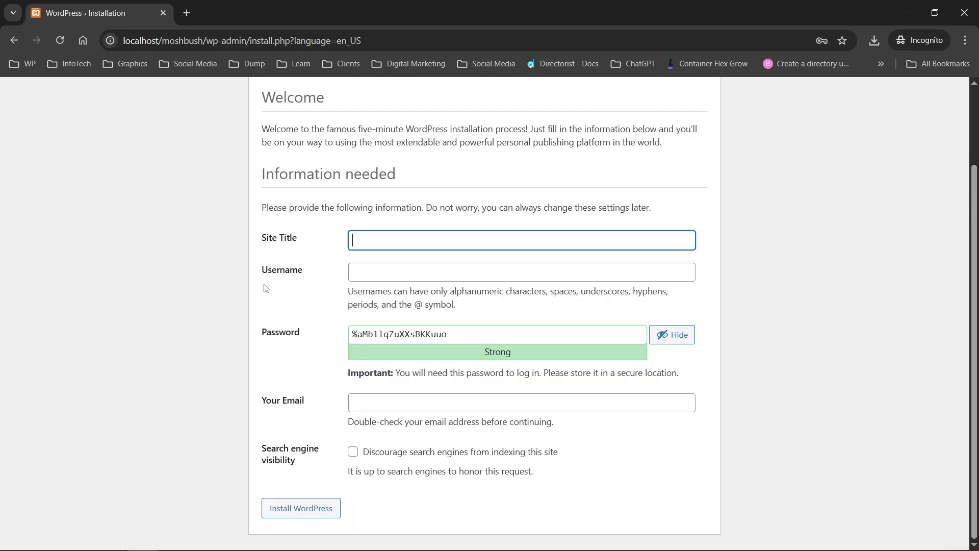
text(Mosh Bush)
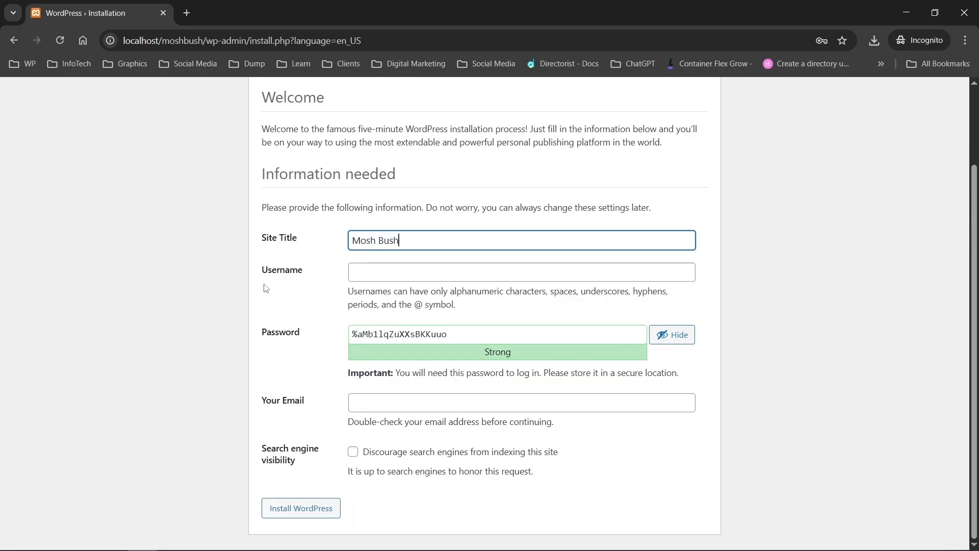
click(361, 272)
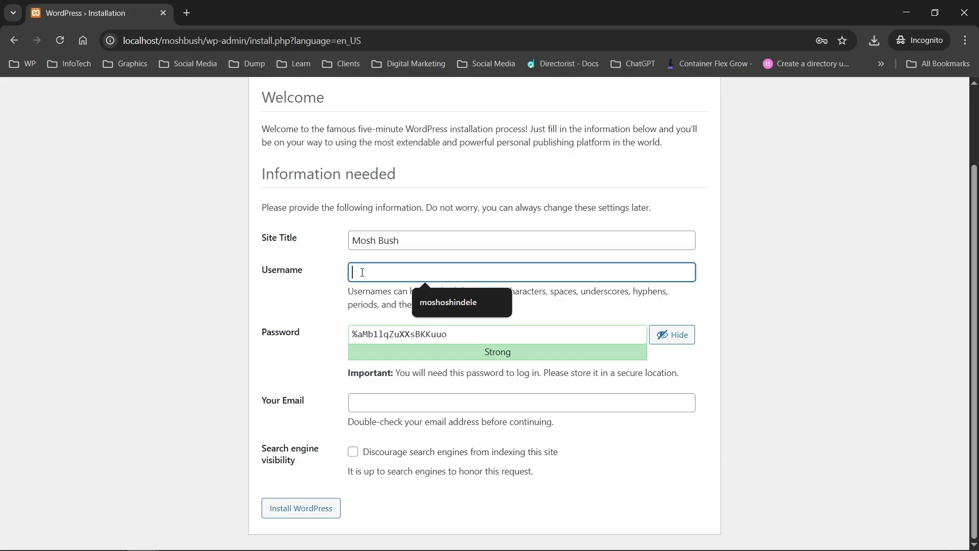
text(mosh)
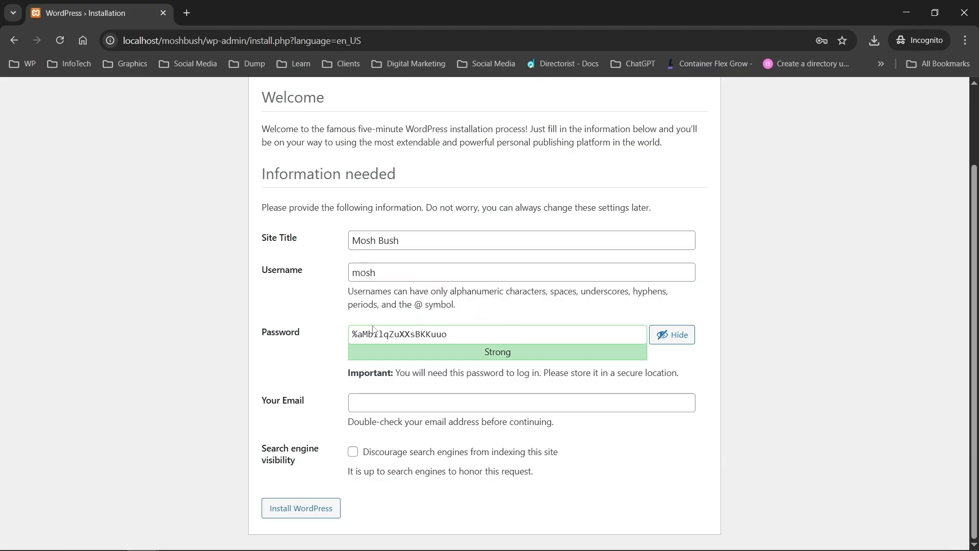
click(375, 329)
key(ctrl+a)
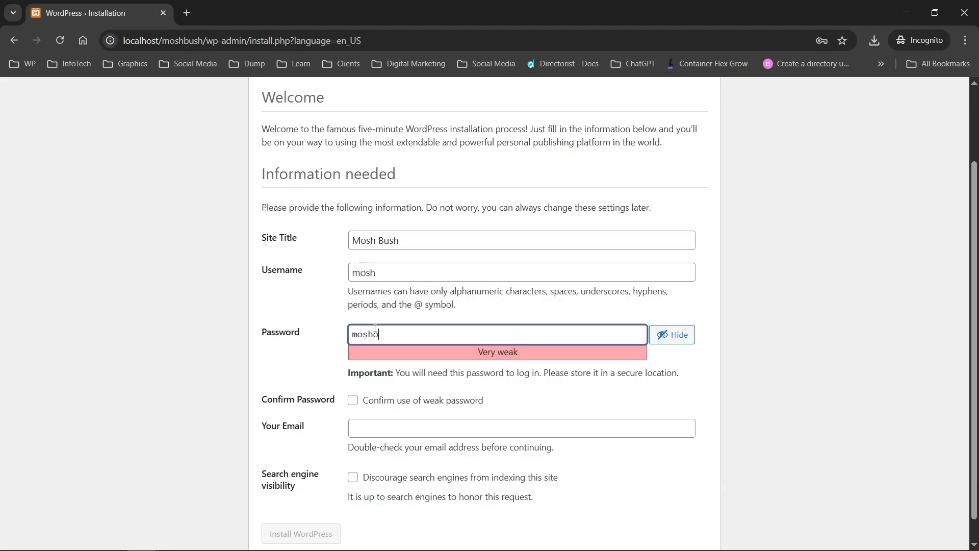
Step: Confirm the weak password, fill the admin e-mail from autofill, and install WordPress
scroll(319, 374, down, 1)
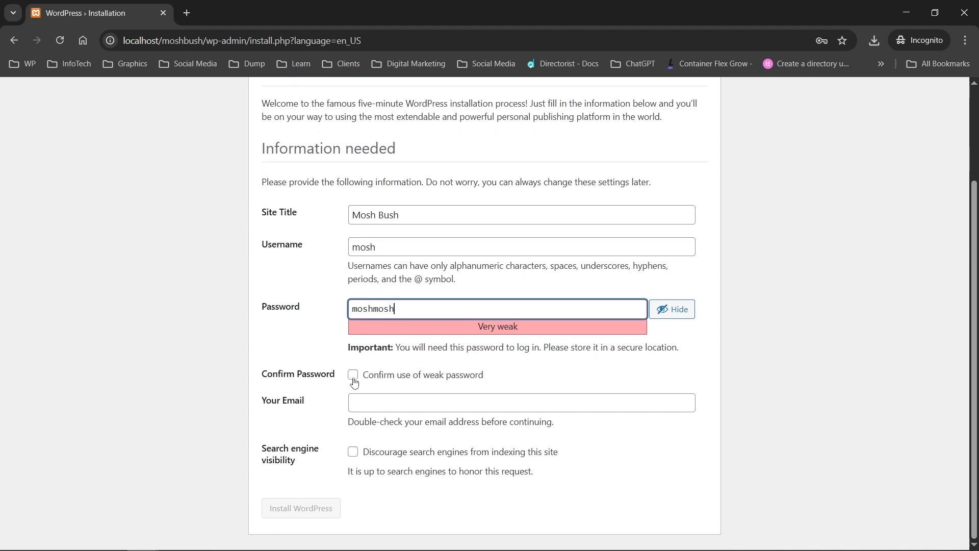
click(353, 376)
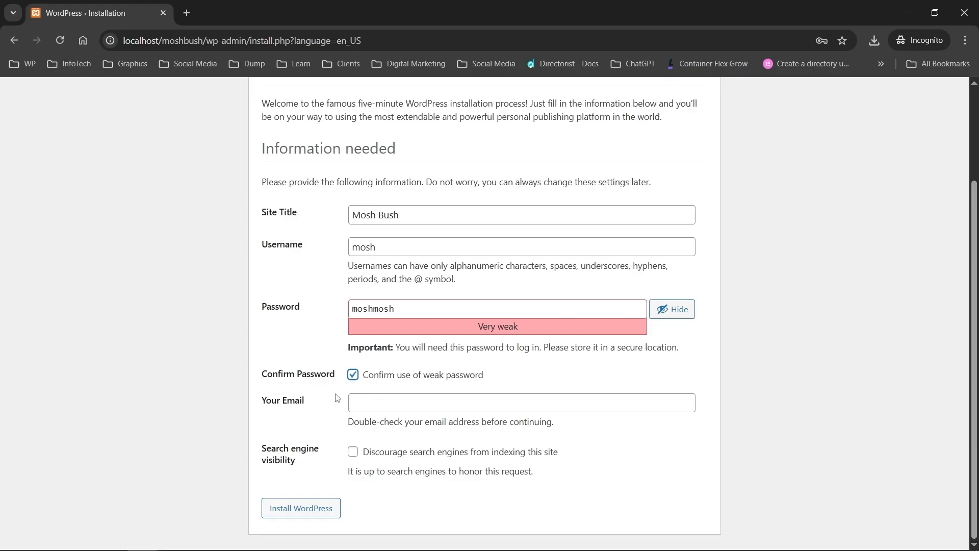
drag(521, 333, 444, 340)
click(435, 343)
click(357, 403)
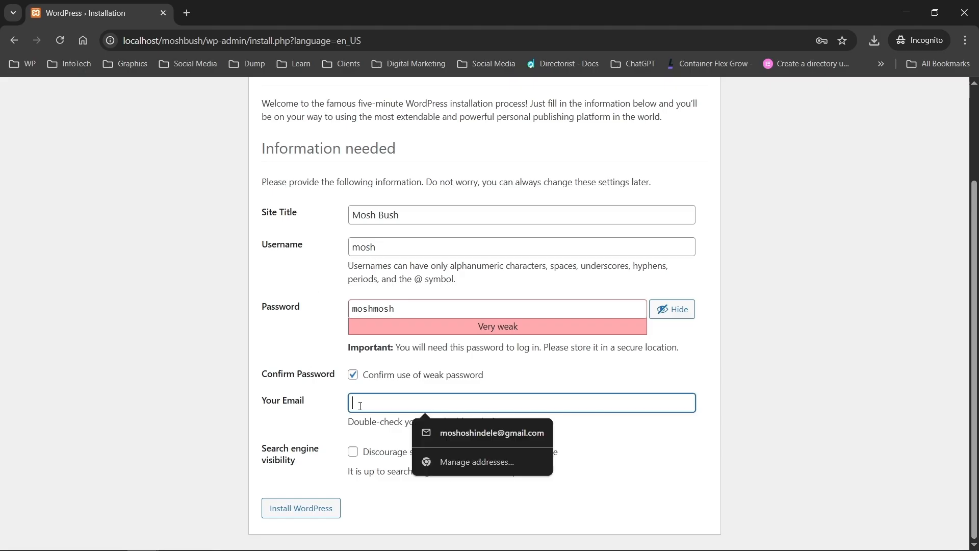
click(434, 436)
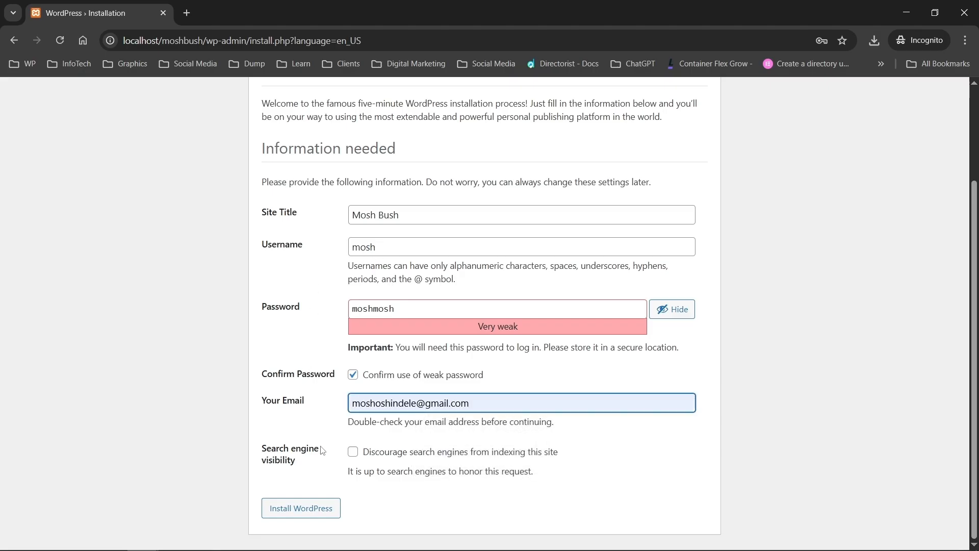
click(327, 463)
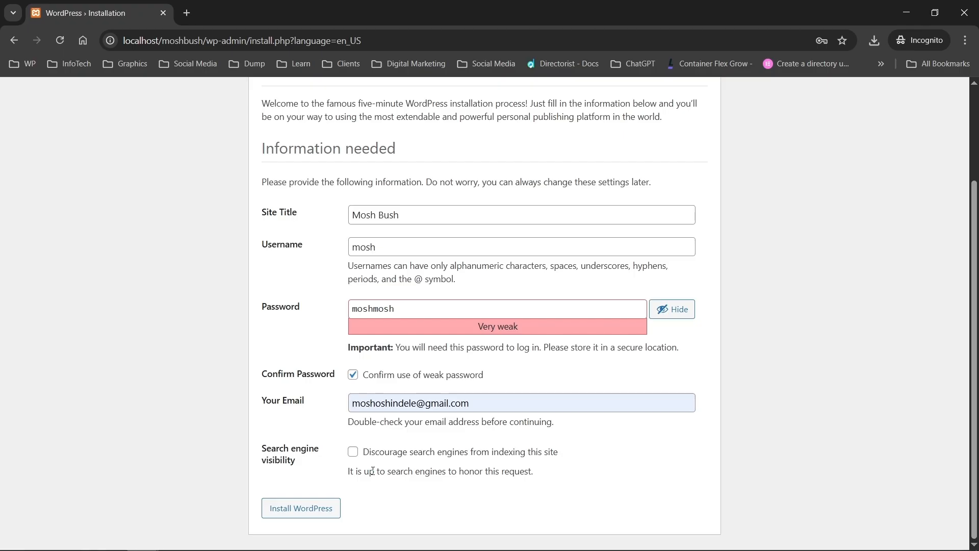
click(316, 504)
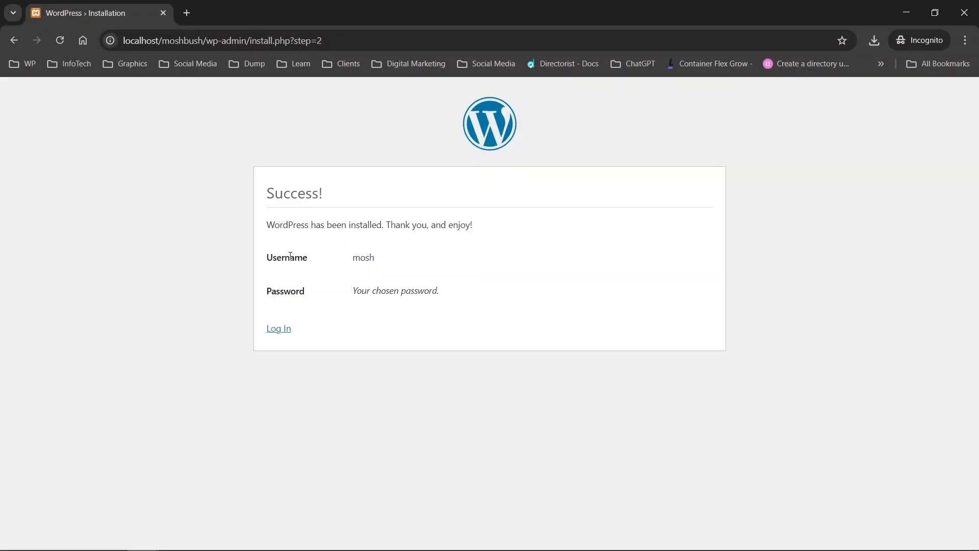
Step: Log in with the admin username and password, leaving Remember Me unticked
click(279, 328)
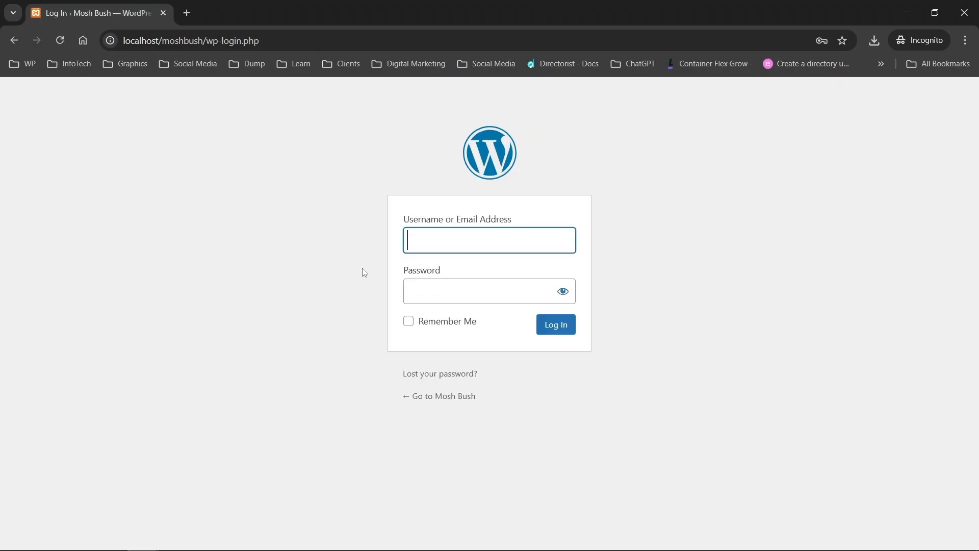
text(mosh)
key(Tab)
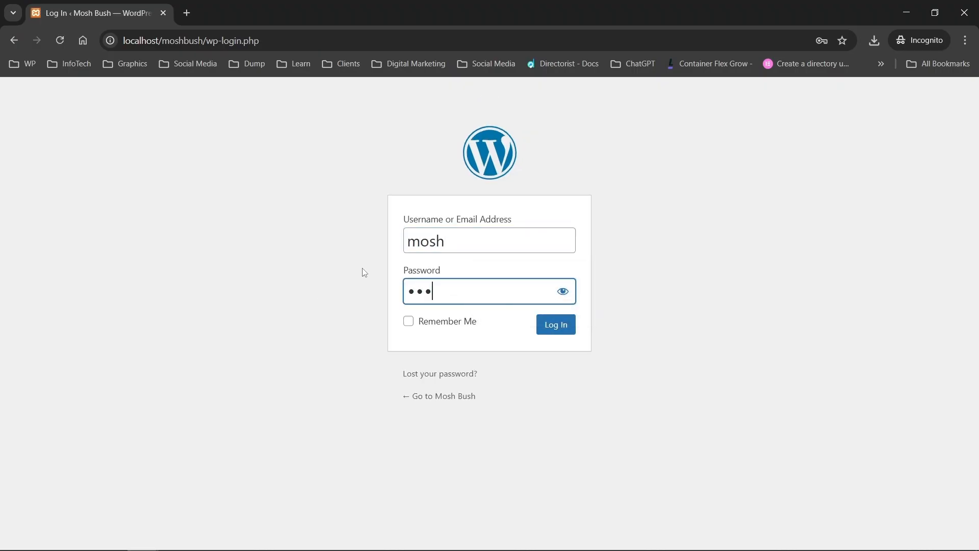
click(562, 292)
click(408, 322)
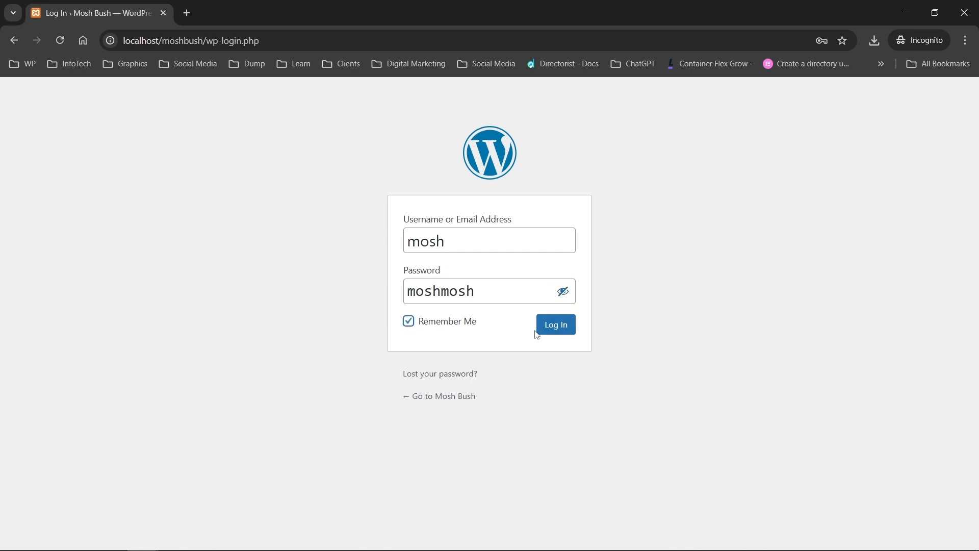
click(410, 322)
click(560, 330)
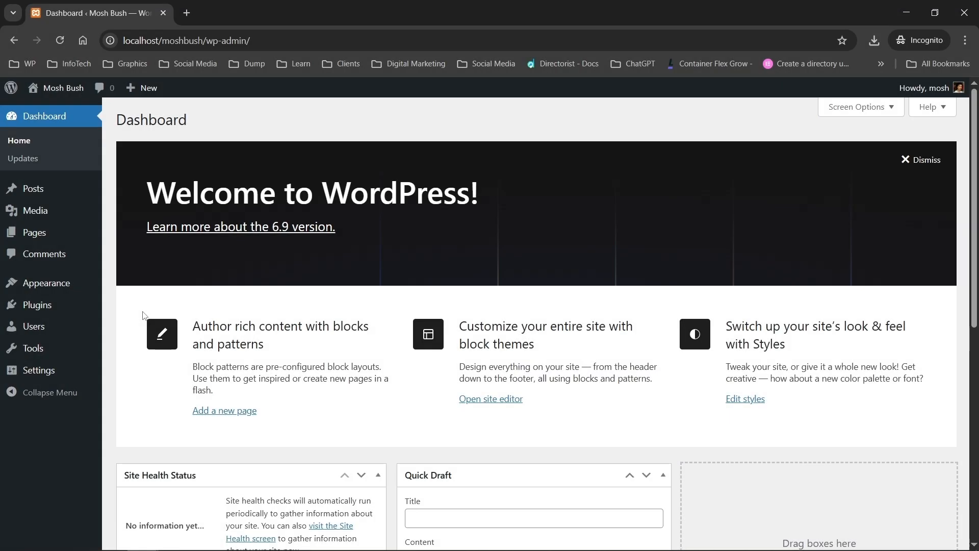
Step: Extract wordpress-6.9.zip again on the Desktop and rename the new folder shoestore
click(47, 542)
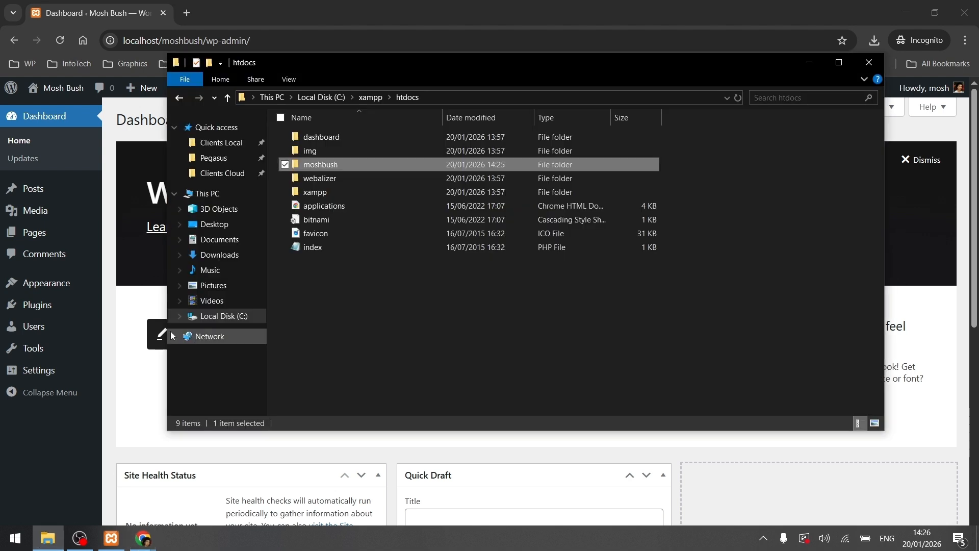
click(220, 225)
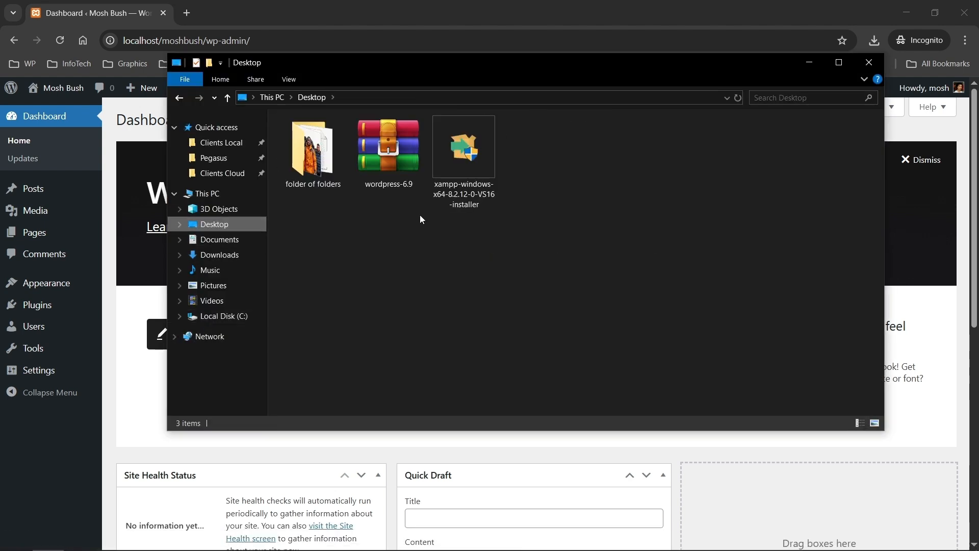
click(402, 163)
right_click(402, 163)
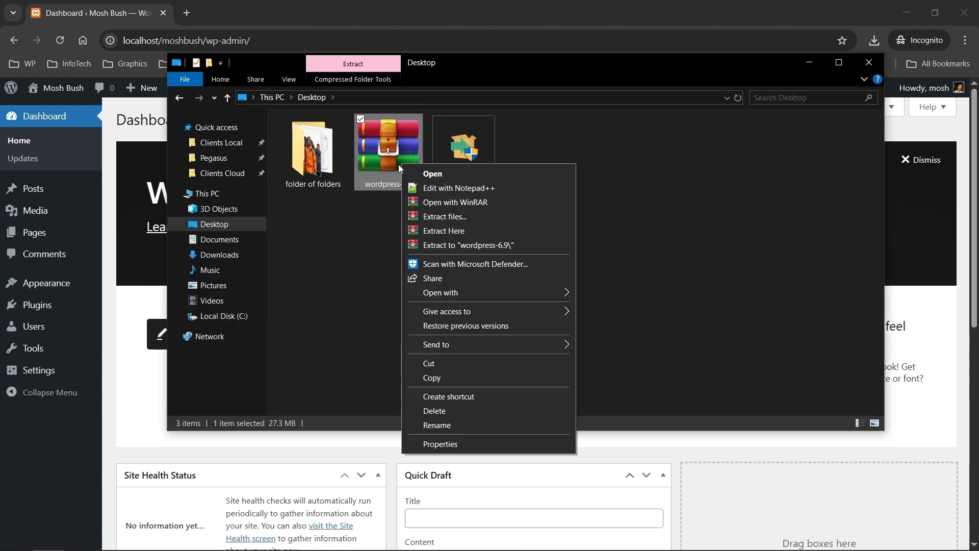
click(430, 232)
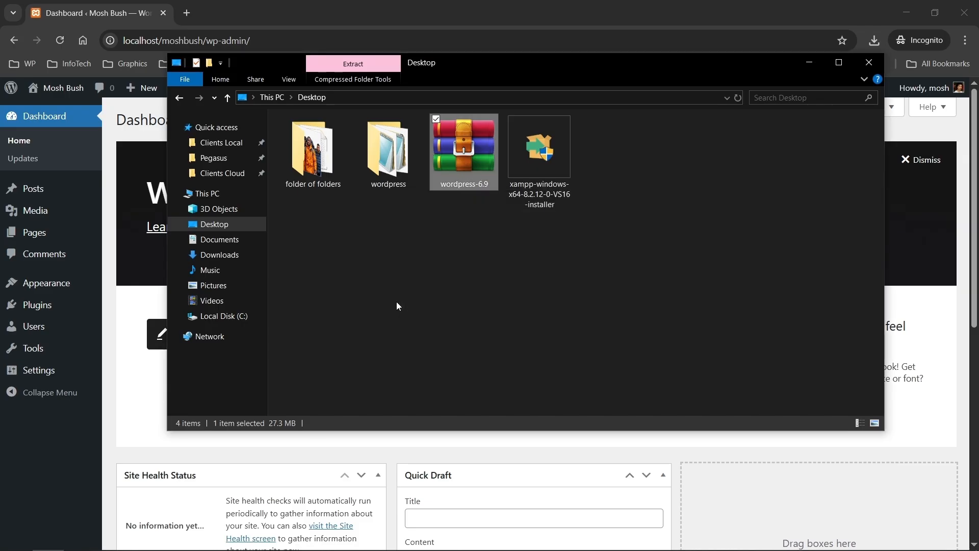
click(404, 176)
key(F2)
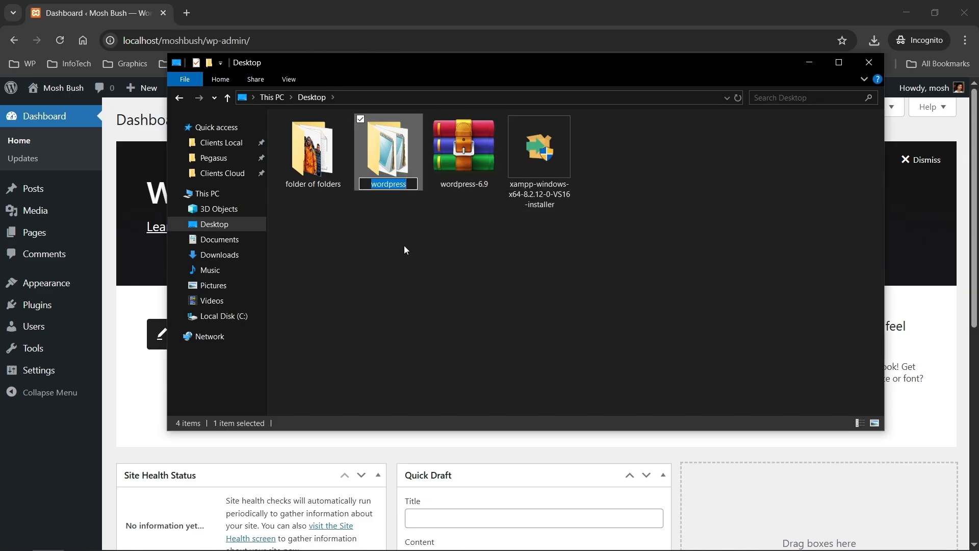
text(SHOEST)
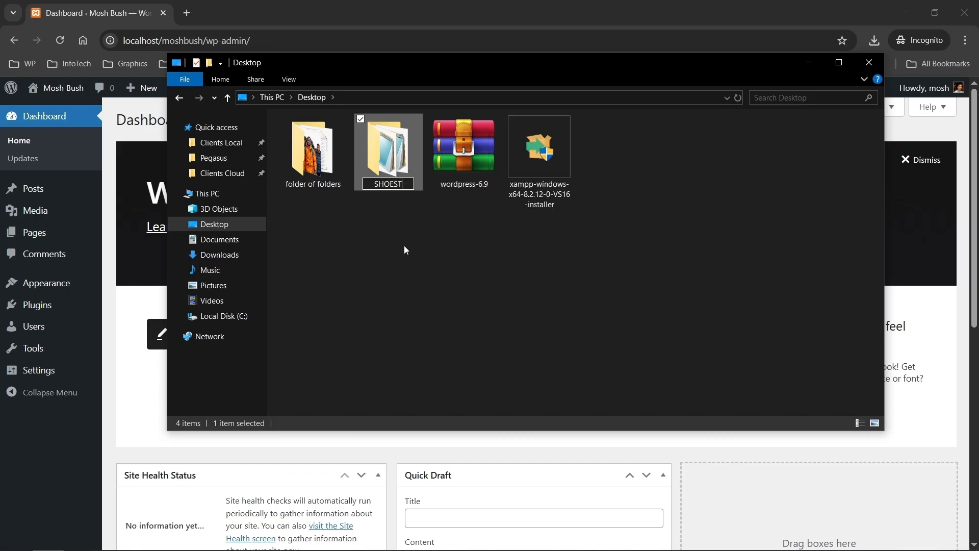
key(BackSpace)
key(BackSpace)
key(BackSpace)
key(BackSpace)
key(BackSpace)
key(BackSpace)
text(shoestore)
key(Return)
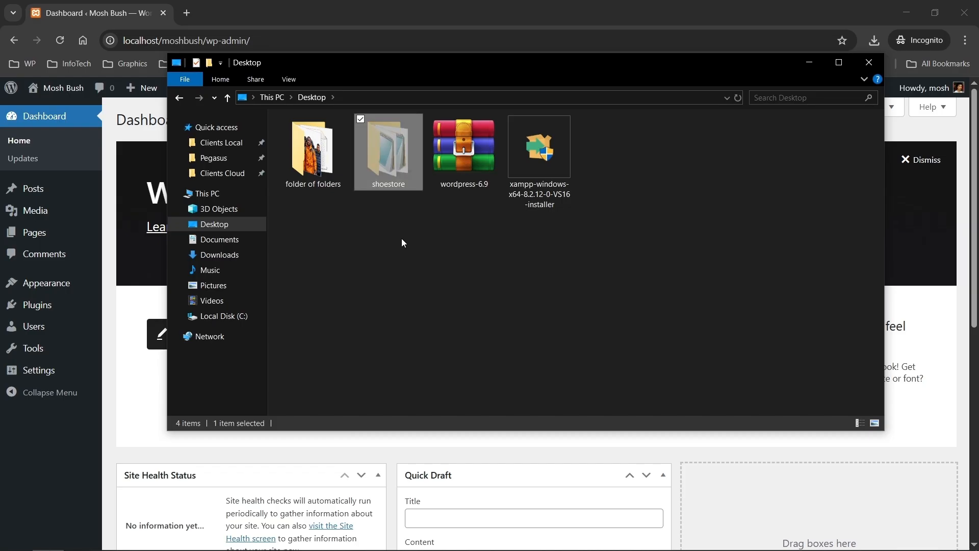
Step: Paste the shoestore folder into C:\xampp\htdocs beside moshbush
click(214, 316)
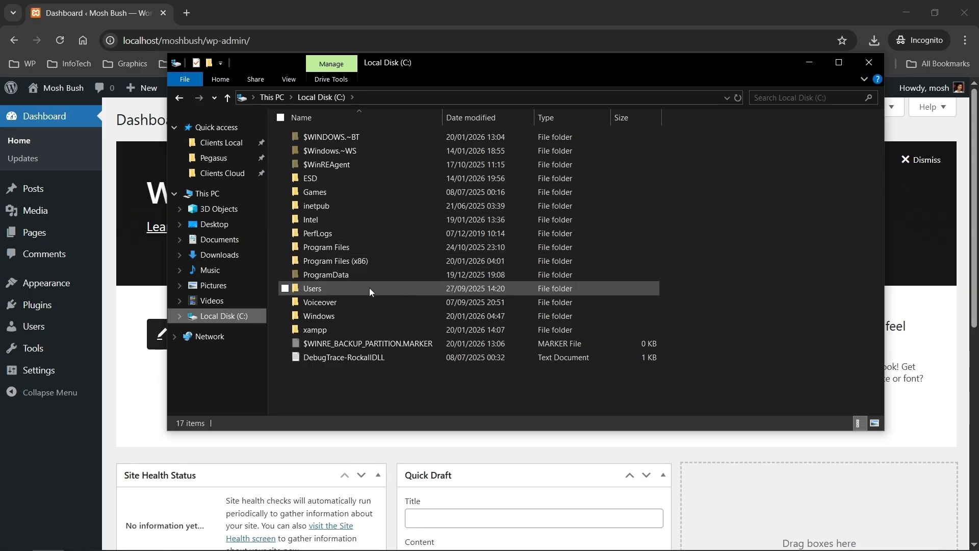
double_click(368, 330)
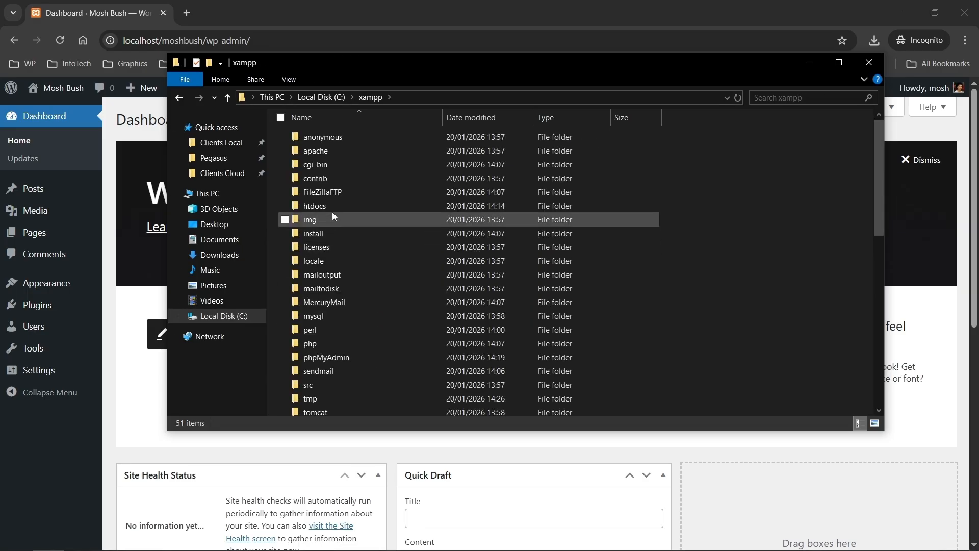
double_click(332, 207)
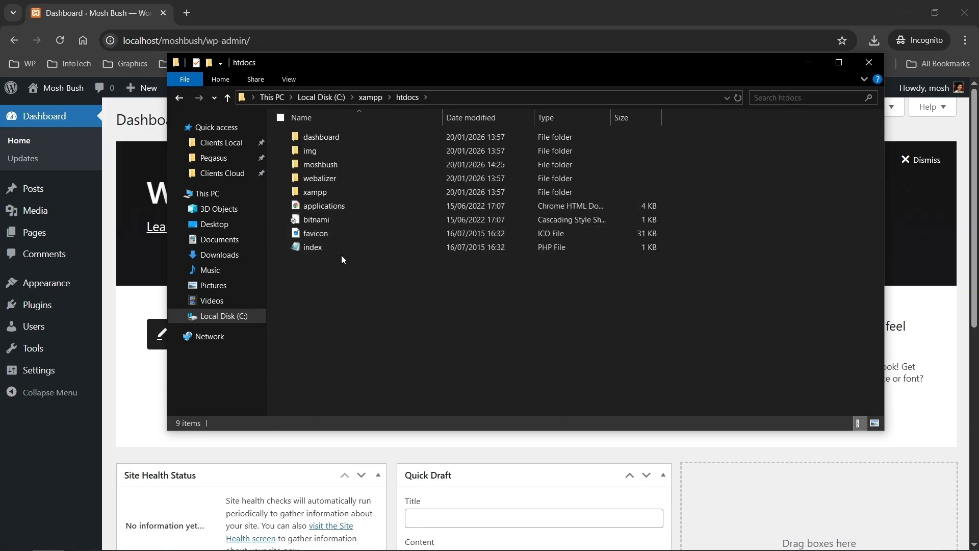
key(ctrl+v)
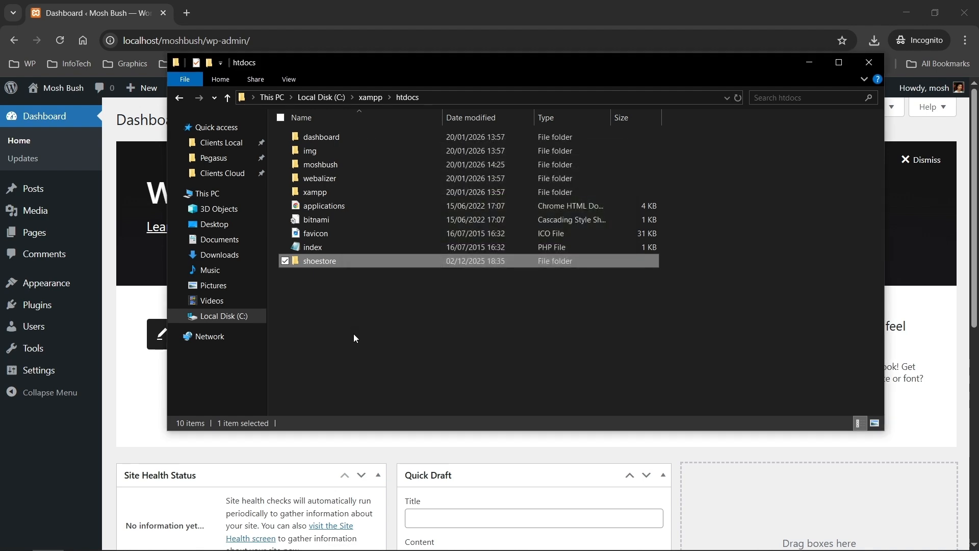
click(353, 276)
click(277, 16)
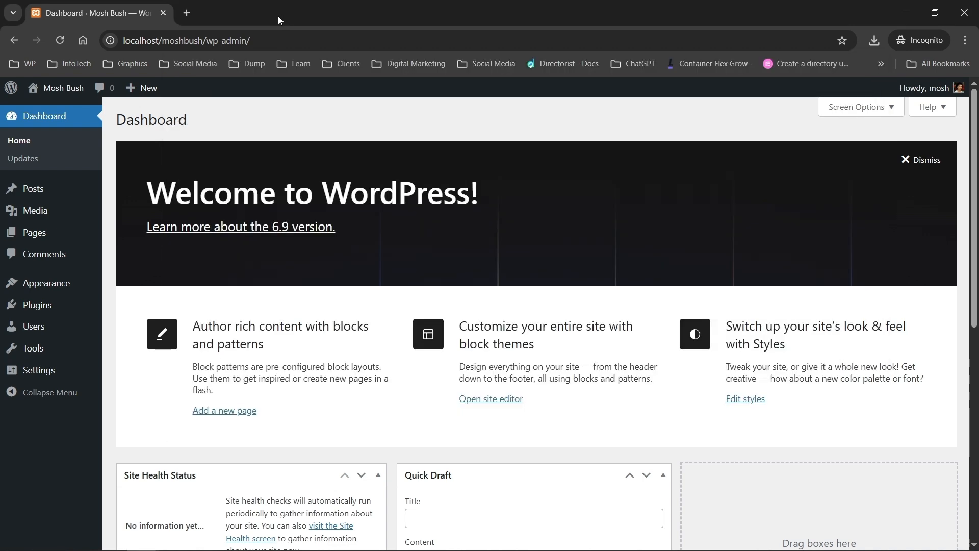
Step: In a new tab at localhost/phpmyadmin, create the shoestoredb database
click(189, 14)
text(local)
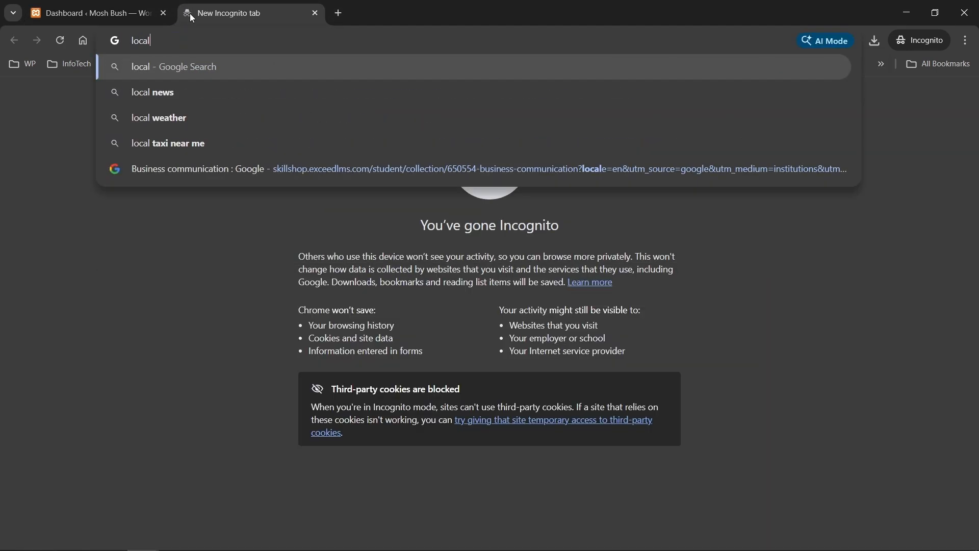
text(host/p)
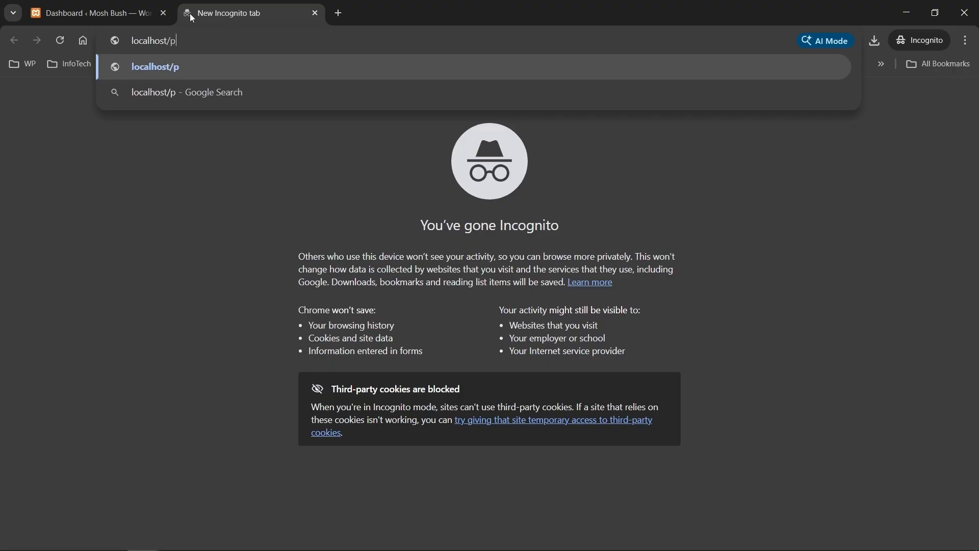
text(hpmyadmin)
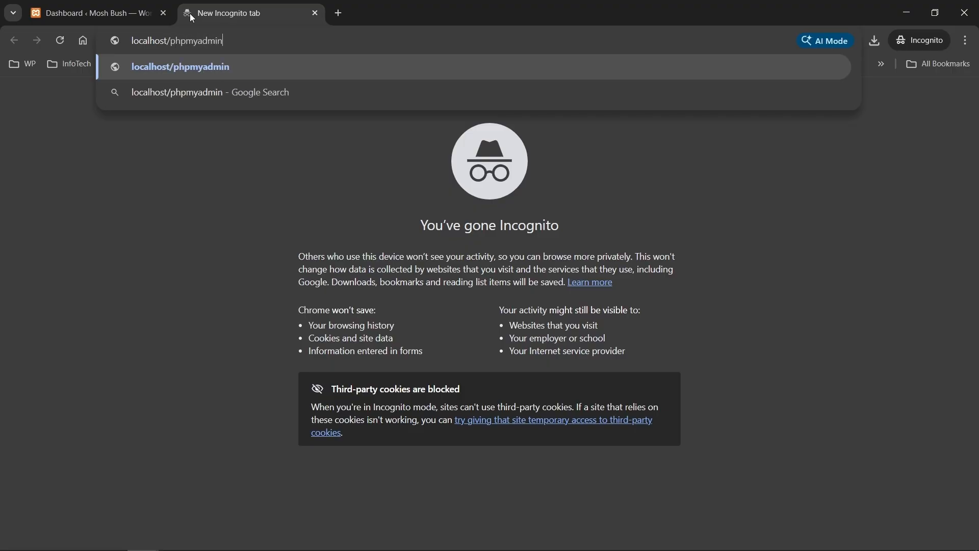
key(Return)
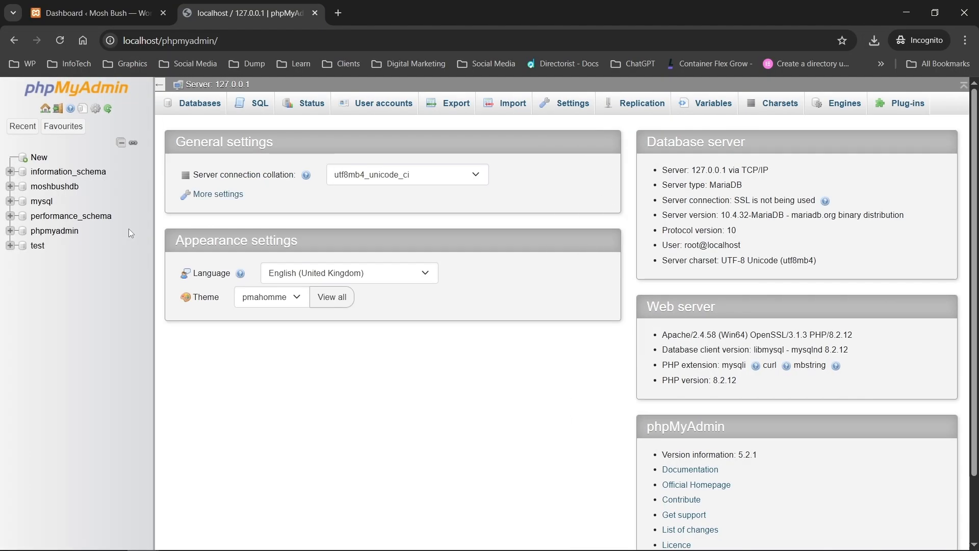
click(31, 158)
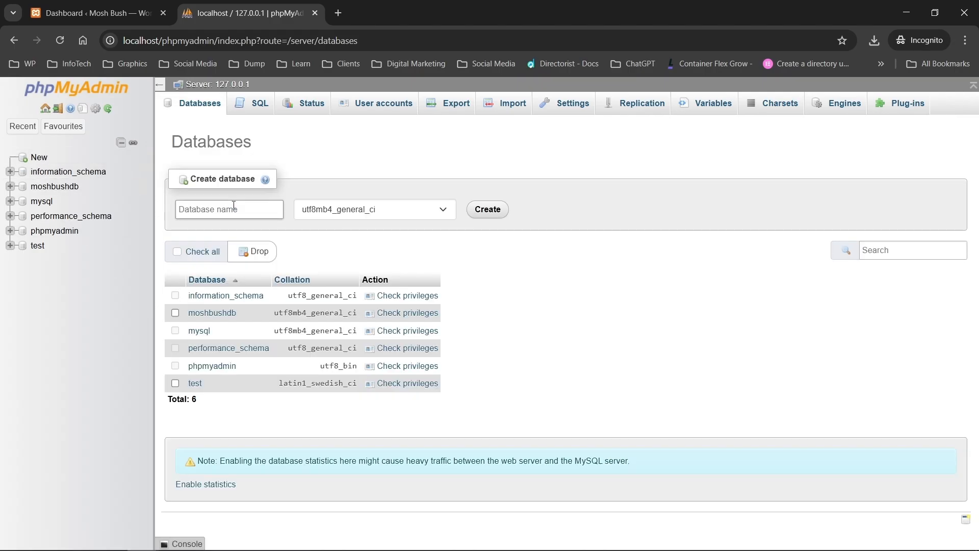
click(234, 205)
text(shoestoredb)
click(479, 212)
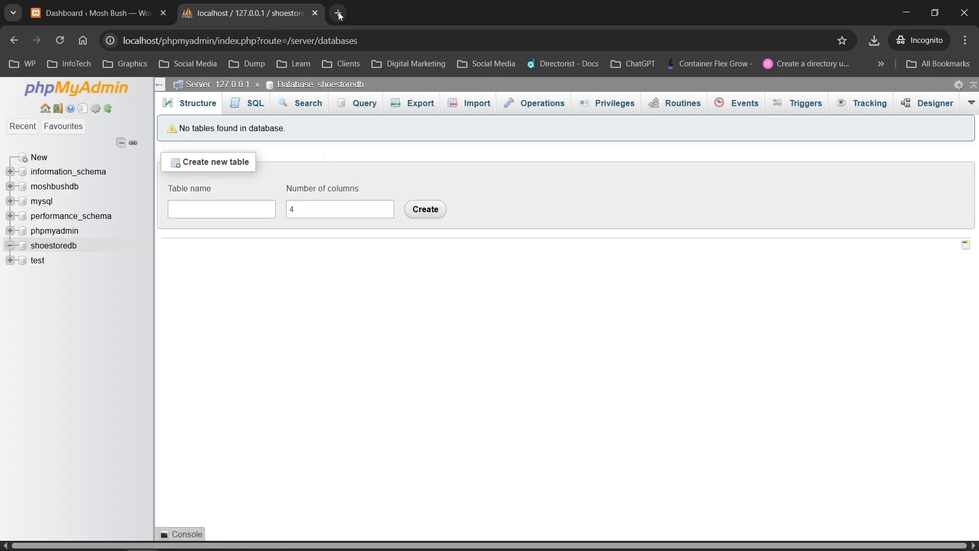
click(338, 12)
Step: Load localhost/shoestore in the browser and choose English as the setup language
text(localhost/shoe)
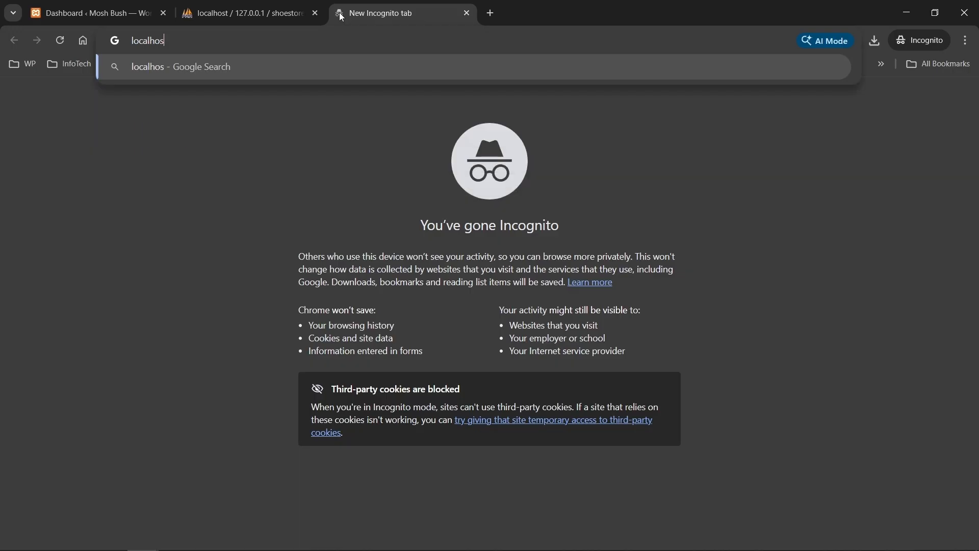
text(store)
key(Return)
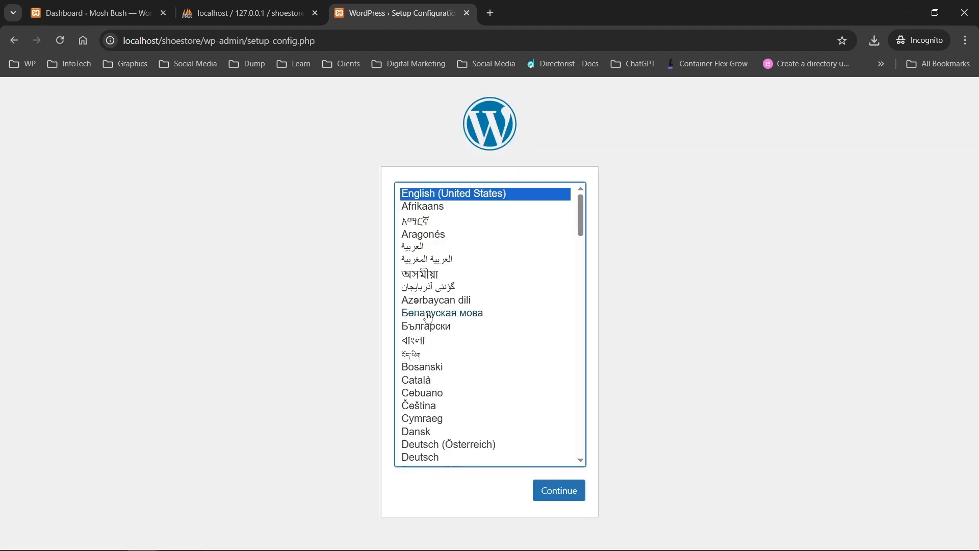
click(542, 488)
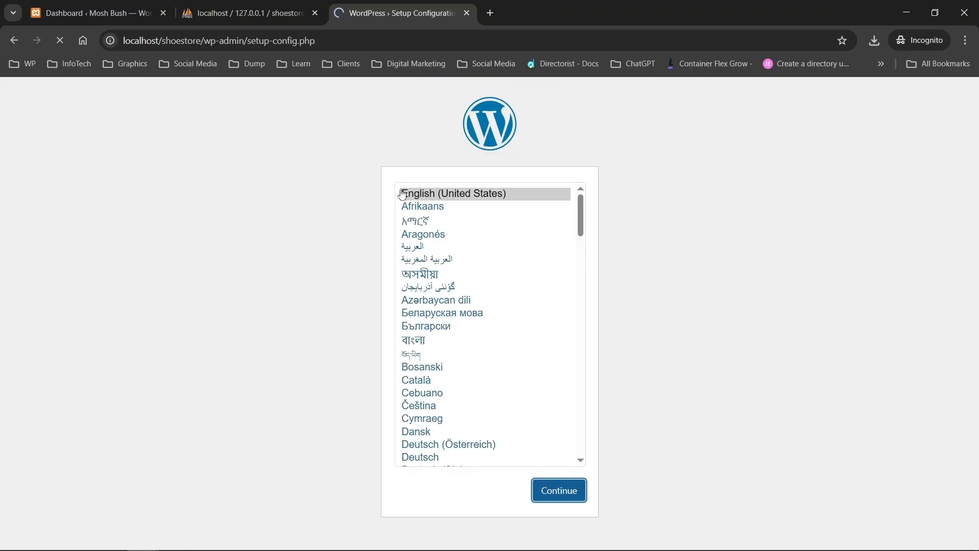
Step: Connect to database shoestoredb as user root with table prefix shoes_, then run the installation
click(298, 413)
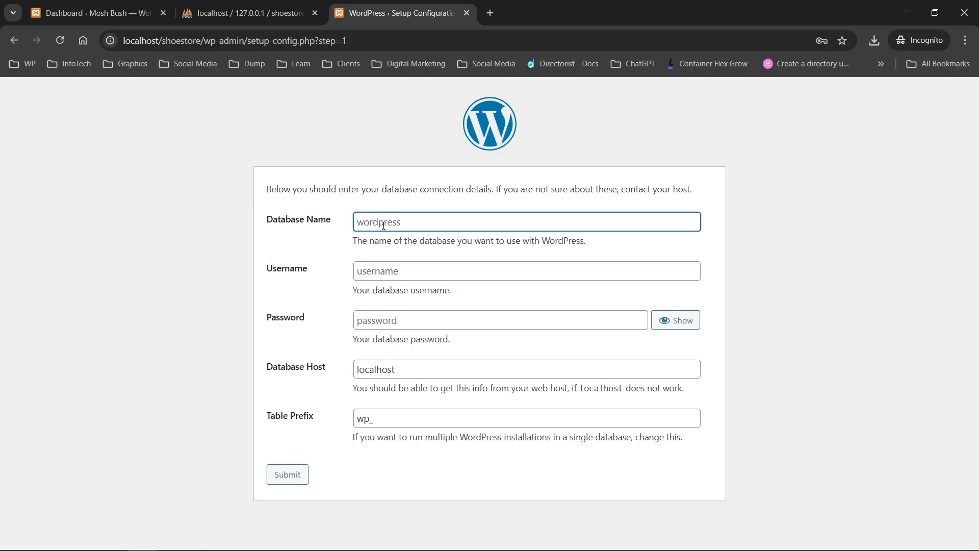
text(shoestoredb)
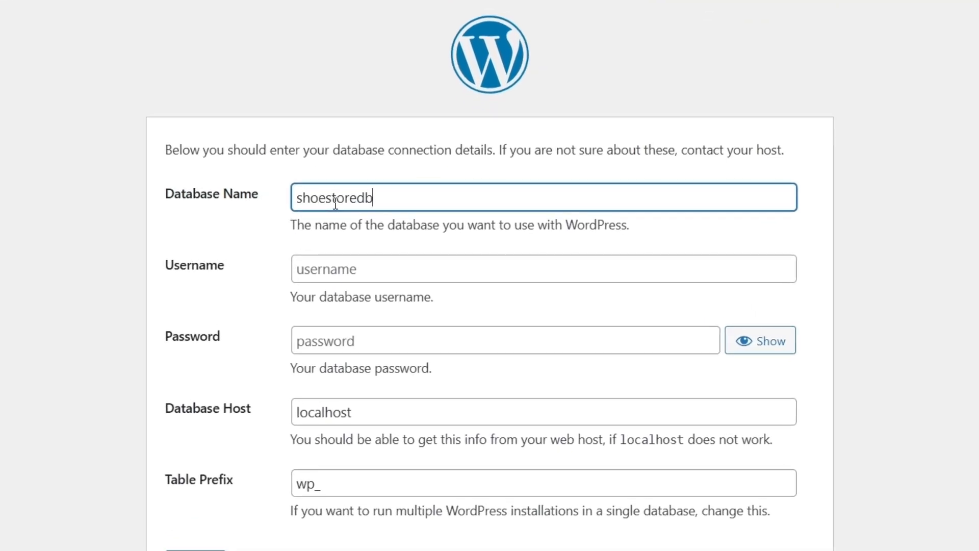
click(344, 276)
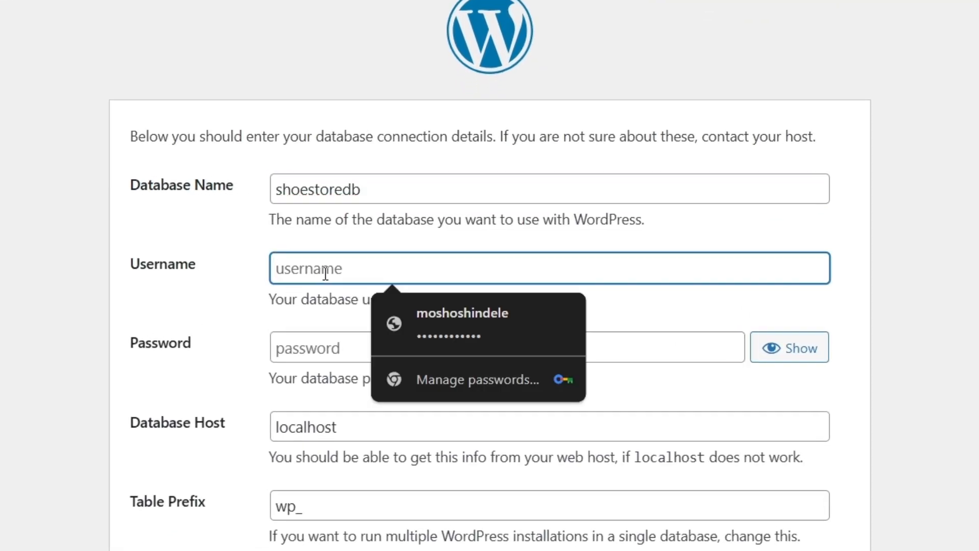
text(root)
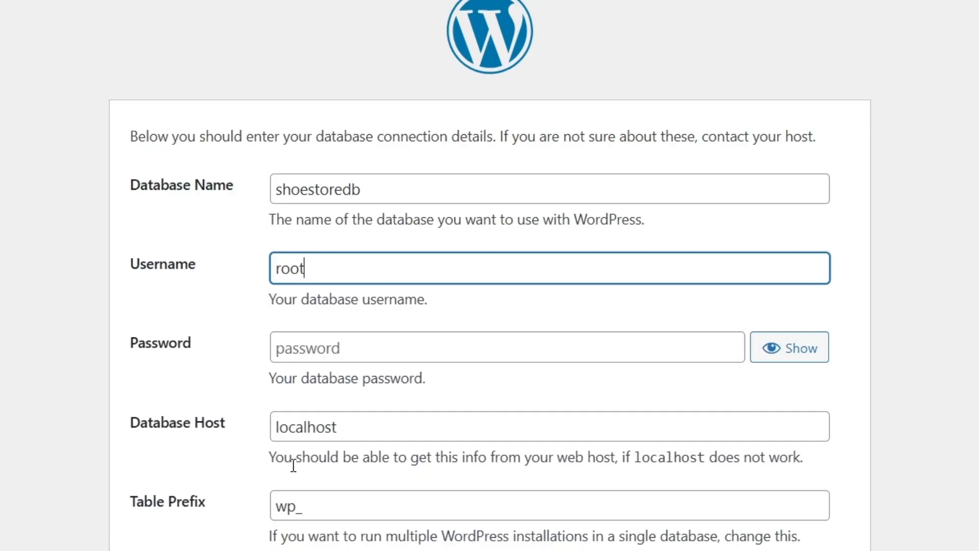
double_click(292, 507)
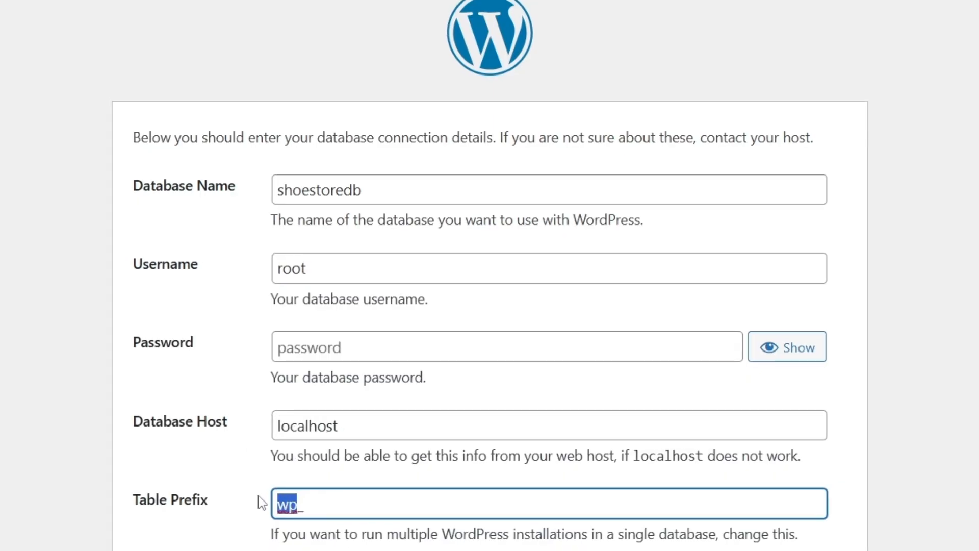
text(shoes_)
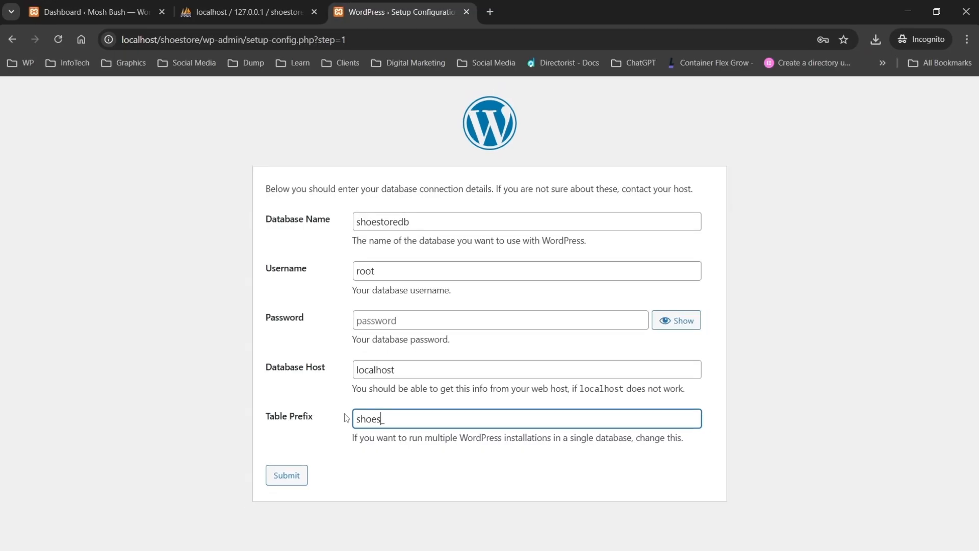
click(299, 478)
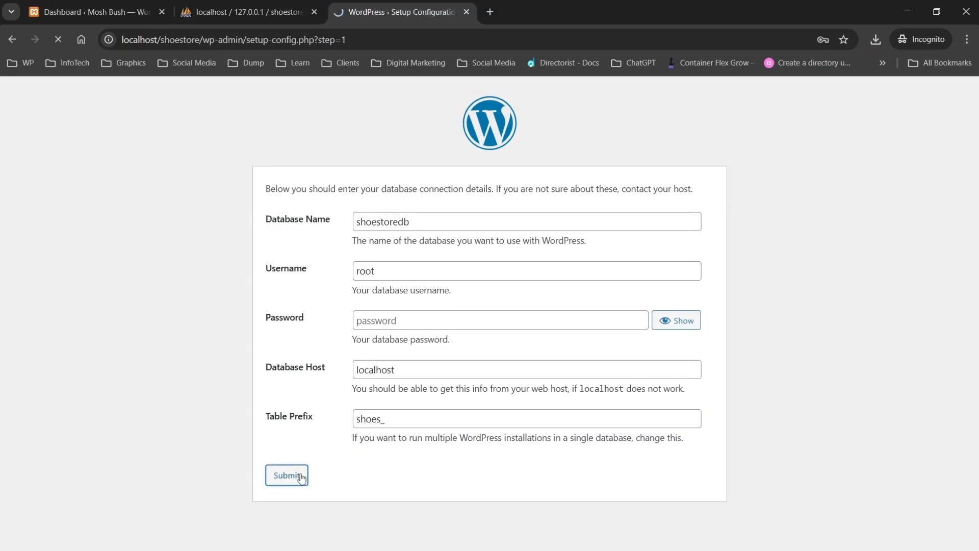
click(309, 234)
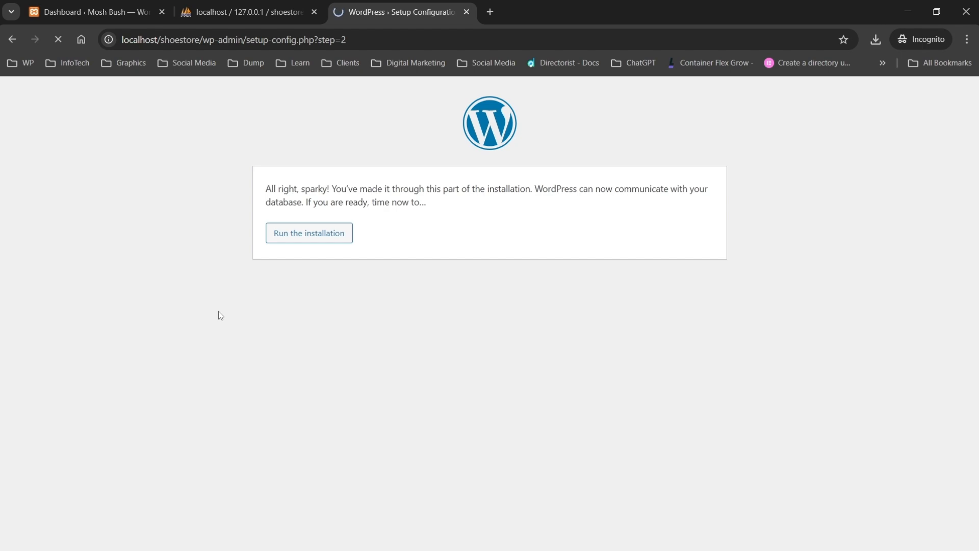
Step: Enter site title 'Shoe Store', admin username mosh, and replace the generated password with your own
scroll(357, 283, down, 1)
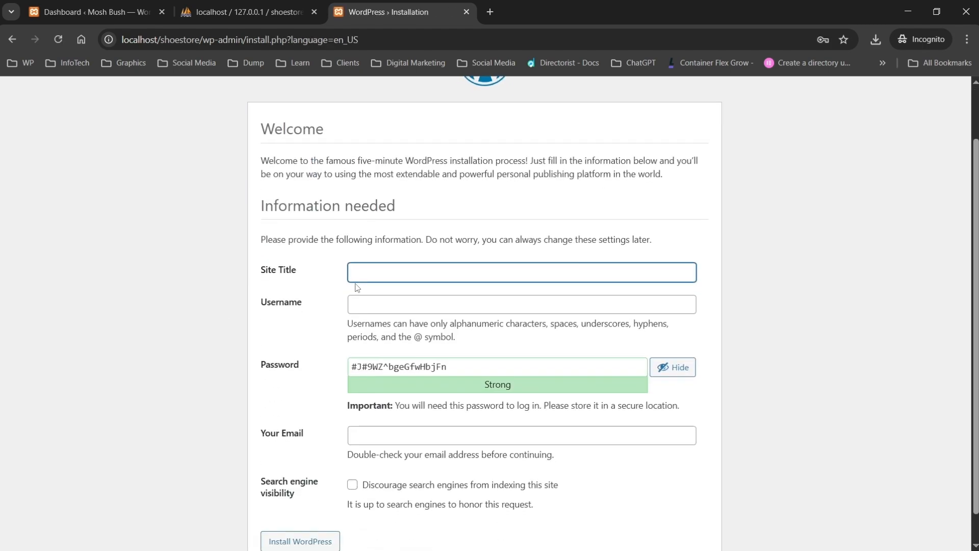
text(Shoe S)
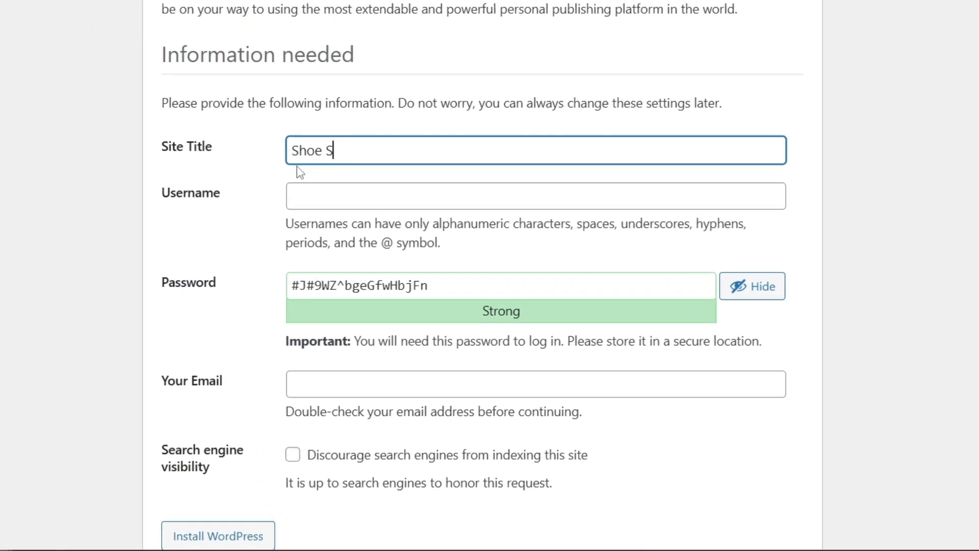
text(tore)
click(322, 198)
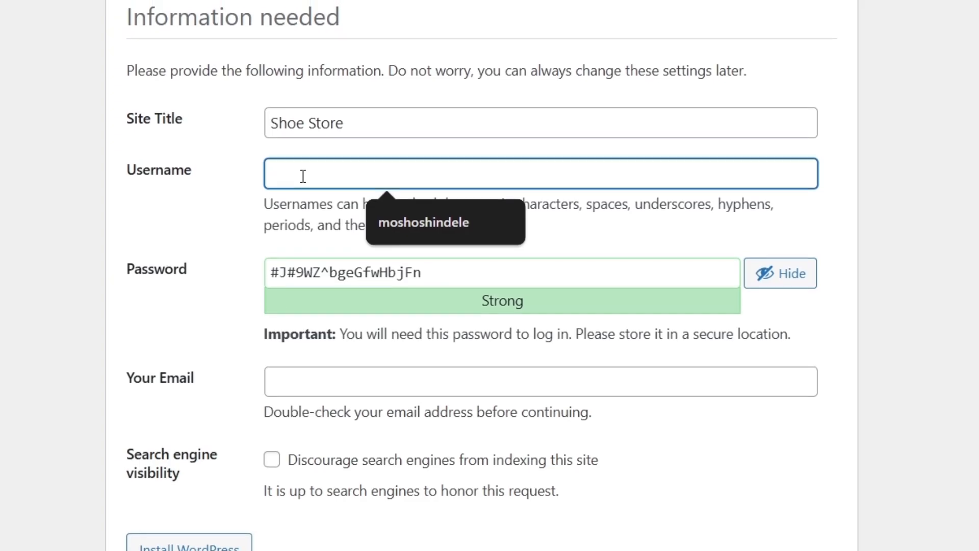
text(mosh)
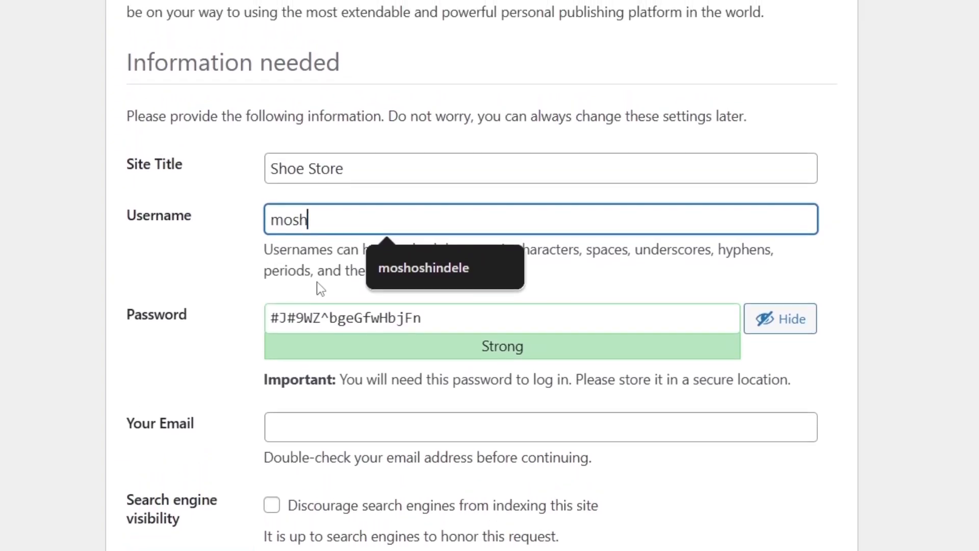
triple_click(370, 320)
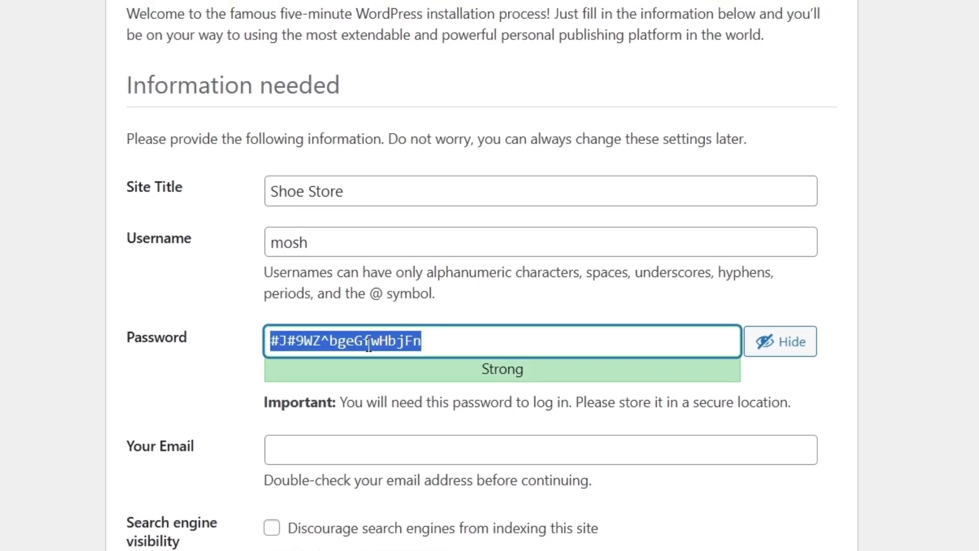
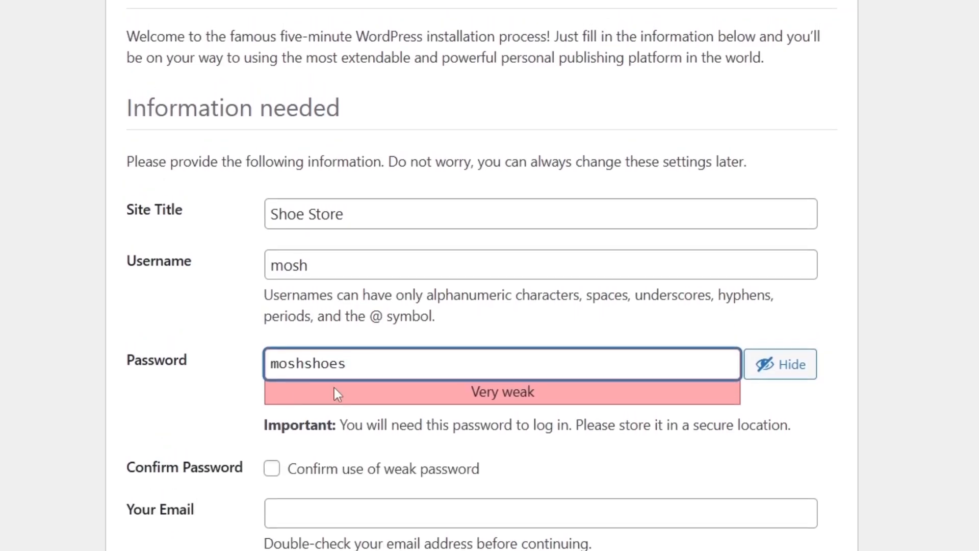
Step: Confirm the weak password, fill in the admin e-mail, install WordPress, and go to login
scroll(335, 393, down, 1)
click(272, 386)
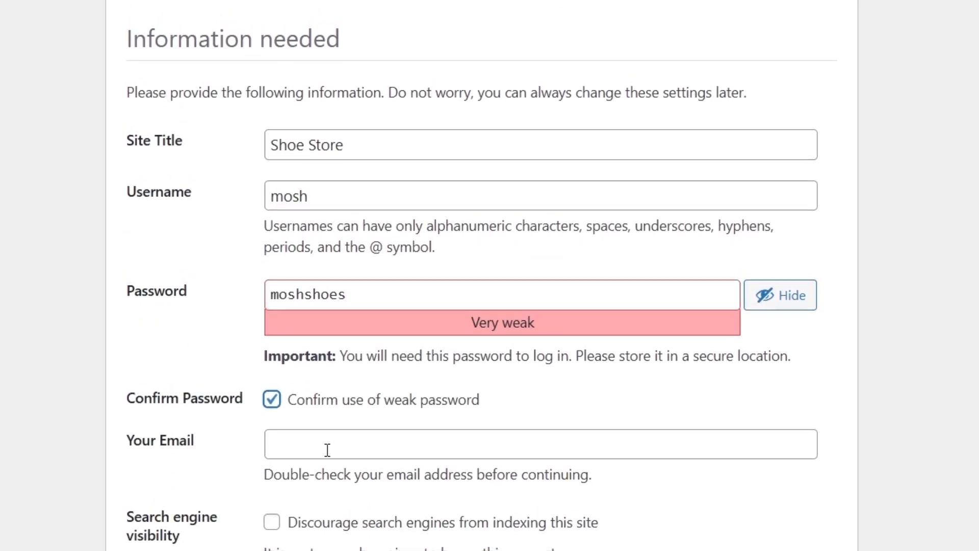
click(328, 450)
click(414, 492)
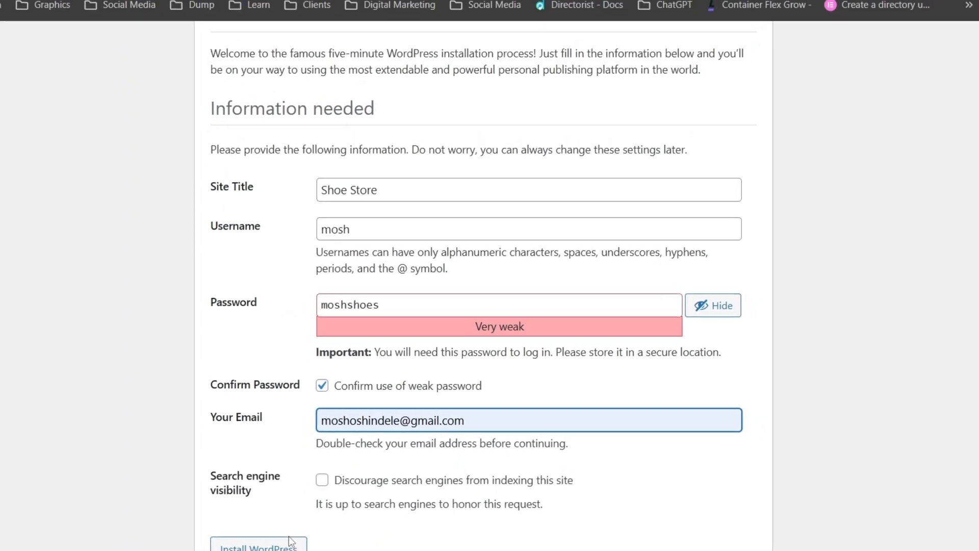
click(289, 542)
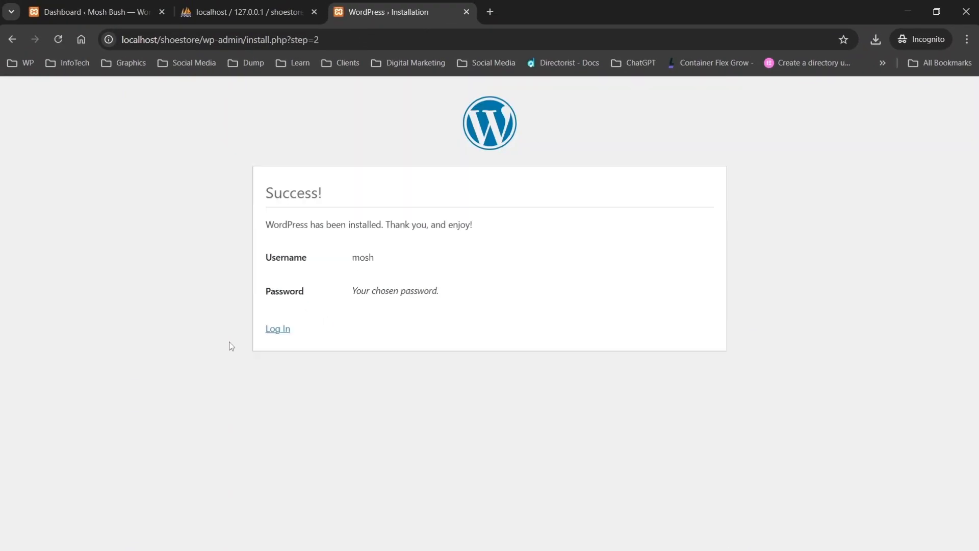
click(282, 330)
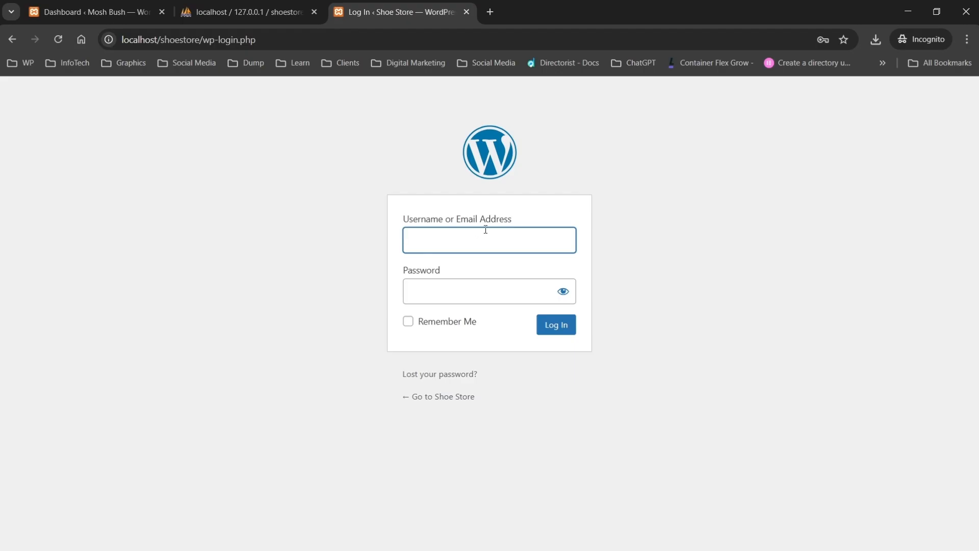
Step: Log into the Shoe Store dashboard as mosh with the admin password
text(mosh)
key(Tab)
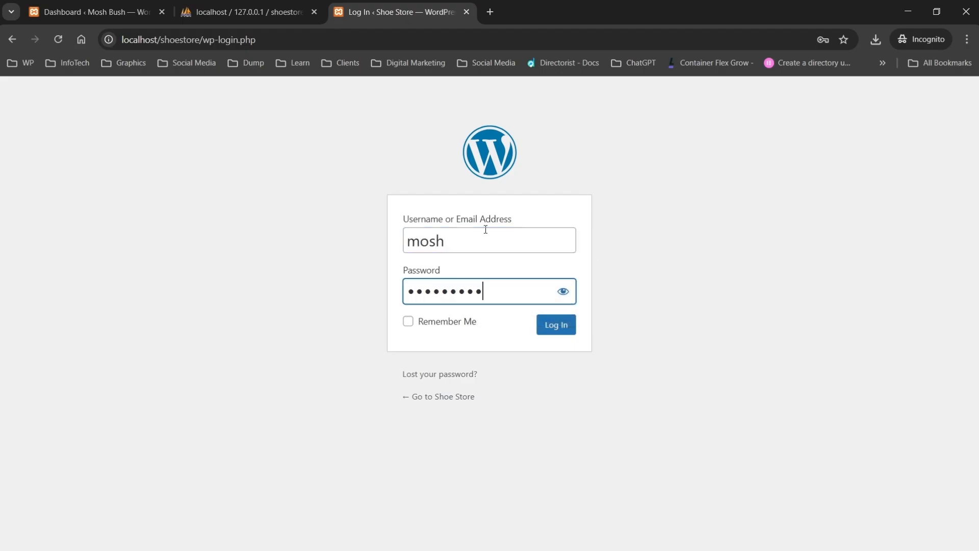
click(548, 327)
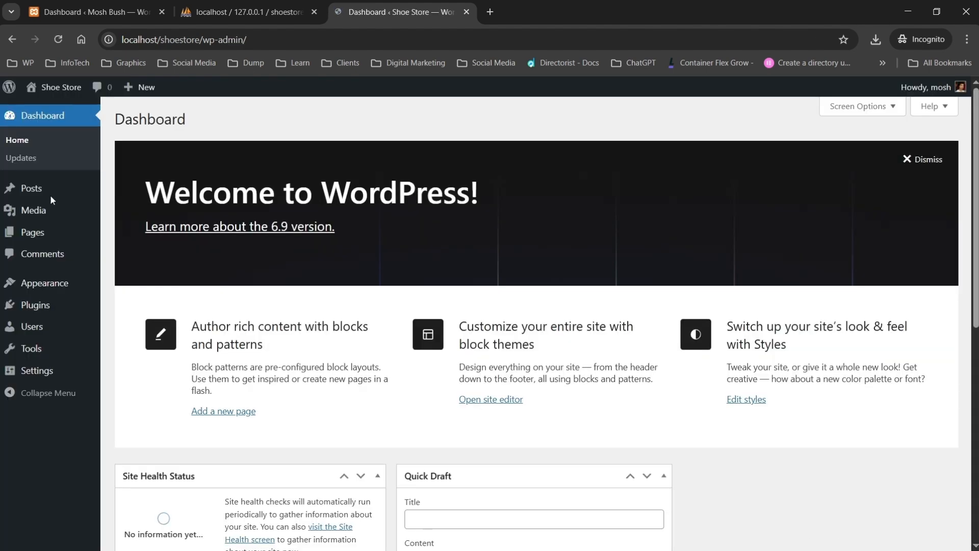
Step: Compare the Mosh Bush and Shoe Store dashboards, then close the Shoe Store and phpMyAdmin tabs
mouse_move(49, 101)
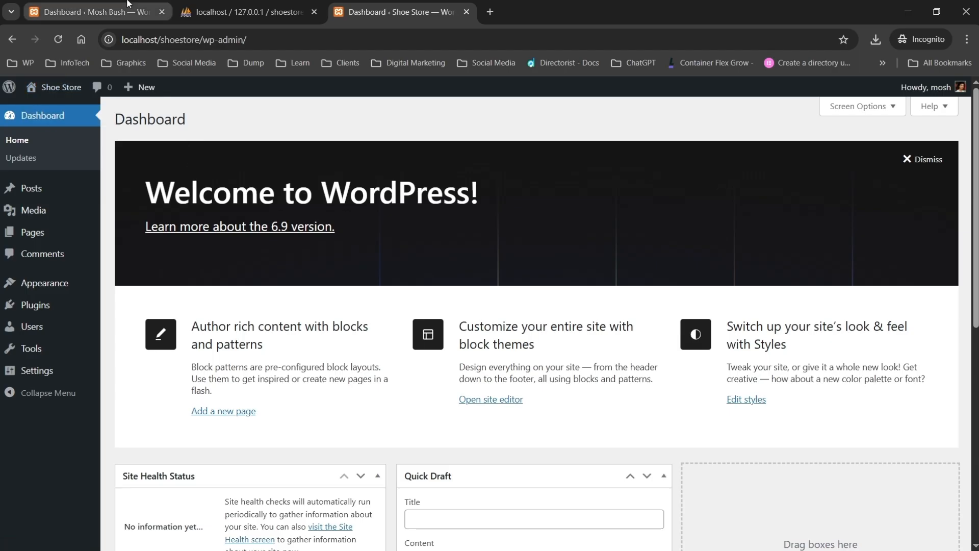
click(97, 11)
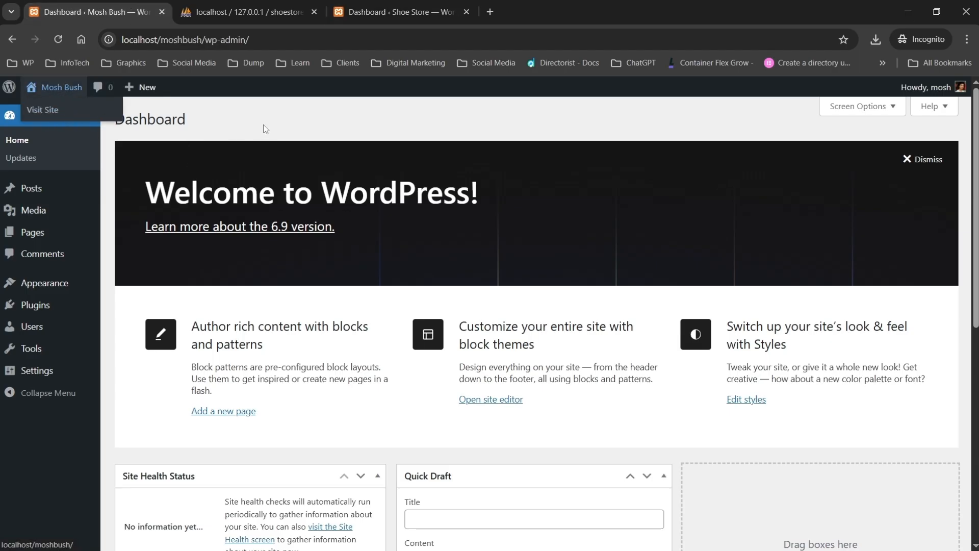
click(396, 8)
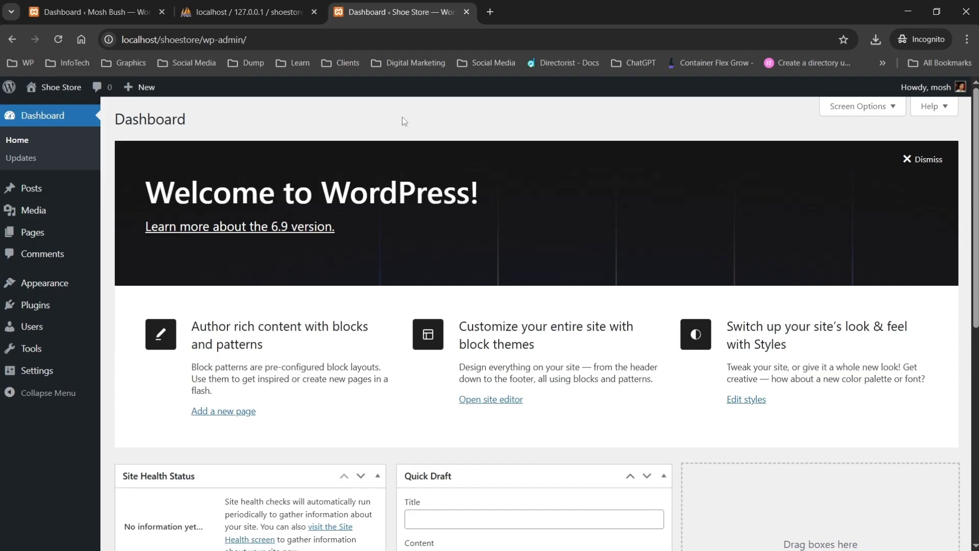
click(466, 11)
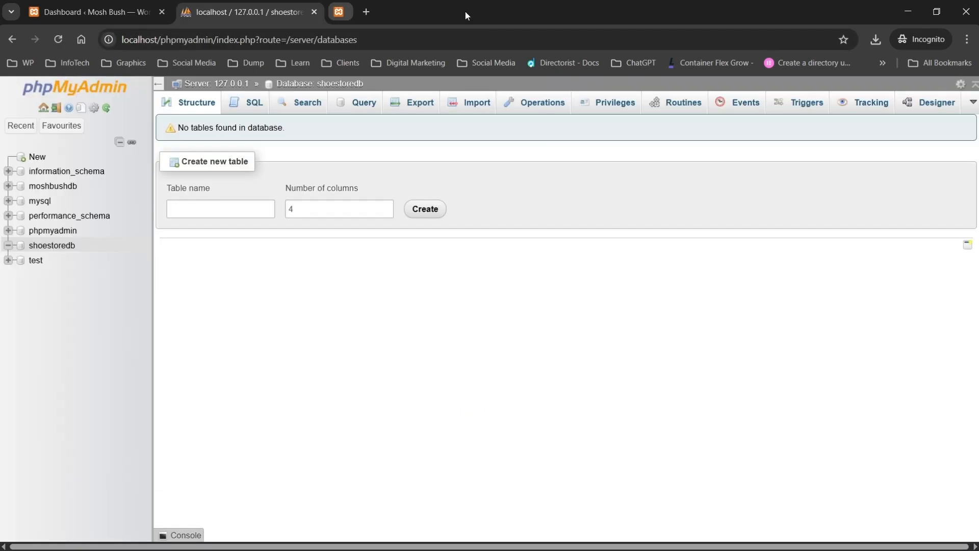
click(314, 12)
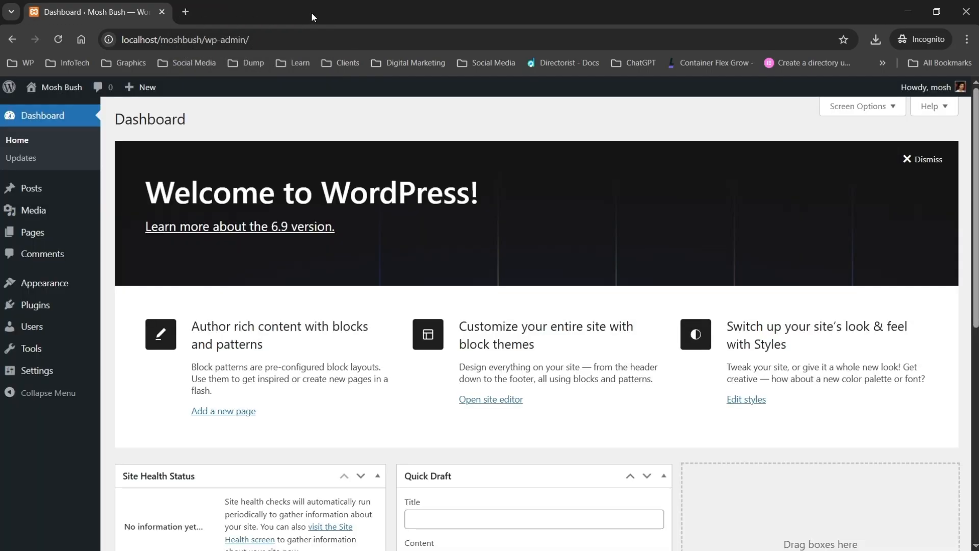